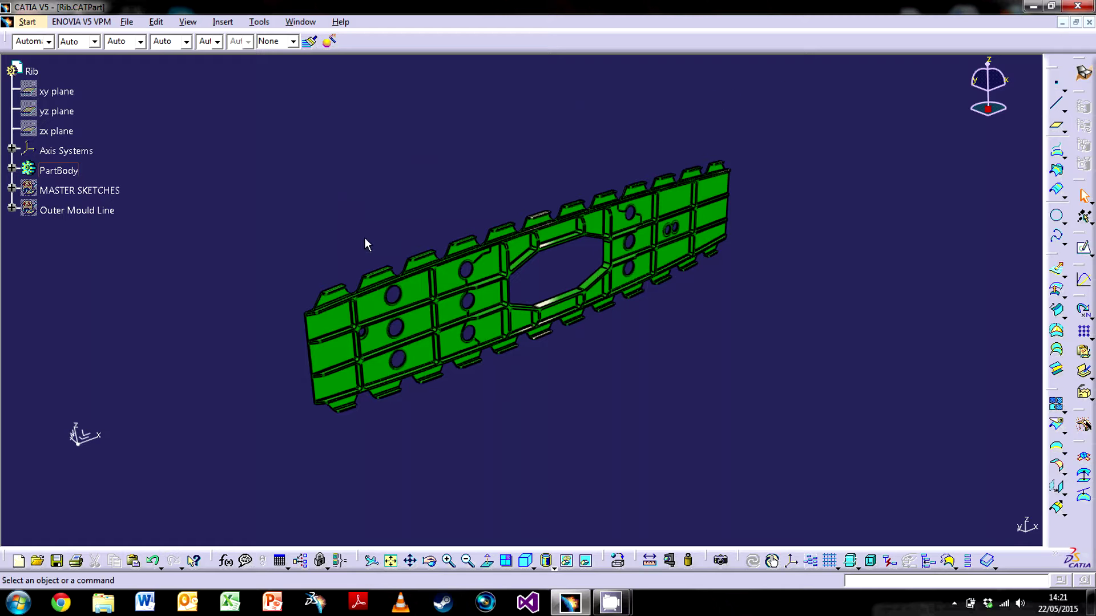
# Start a new Drafting drawing with an empty layout on an A2 ISO landscape sheet
pyautogui.click(33, 24)
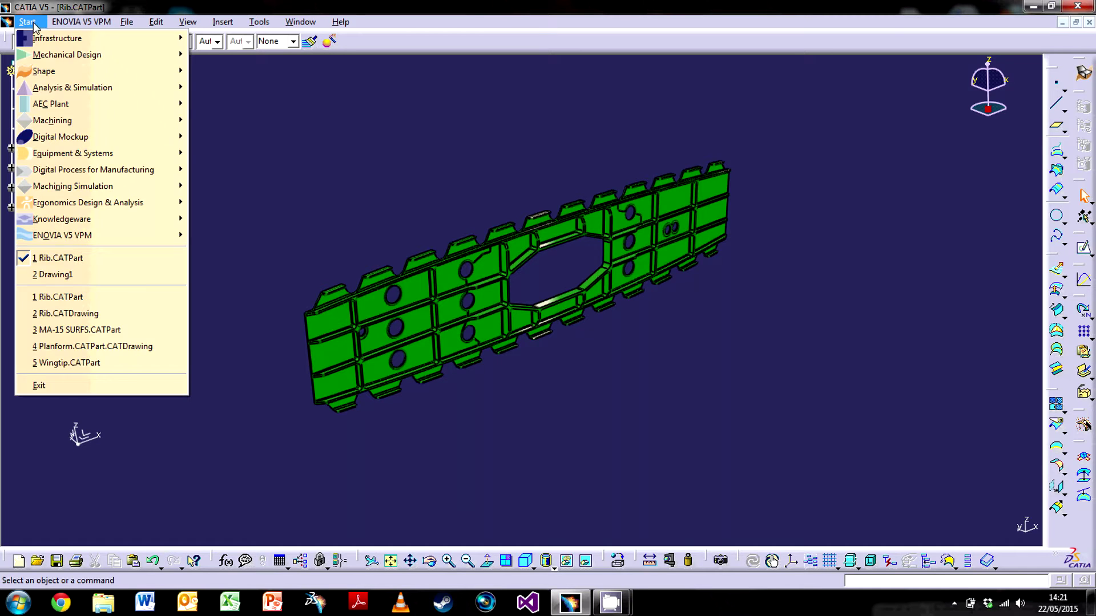
pyautogui.moveTo(79, 77)
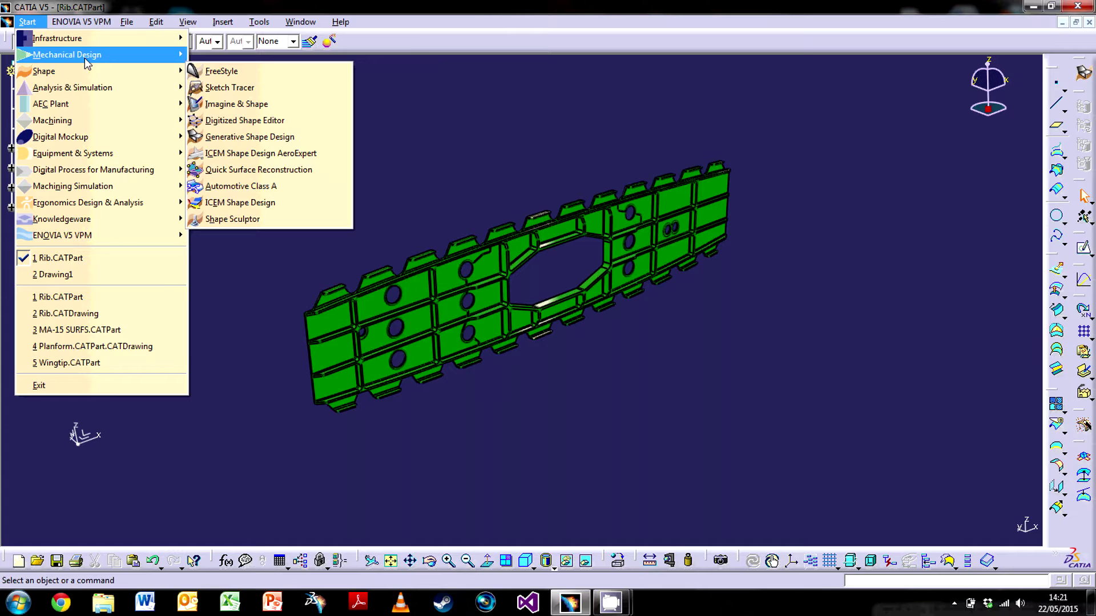
pyautogui.moveTo(74, 54)
pyautogui.click(245, 188)
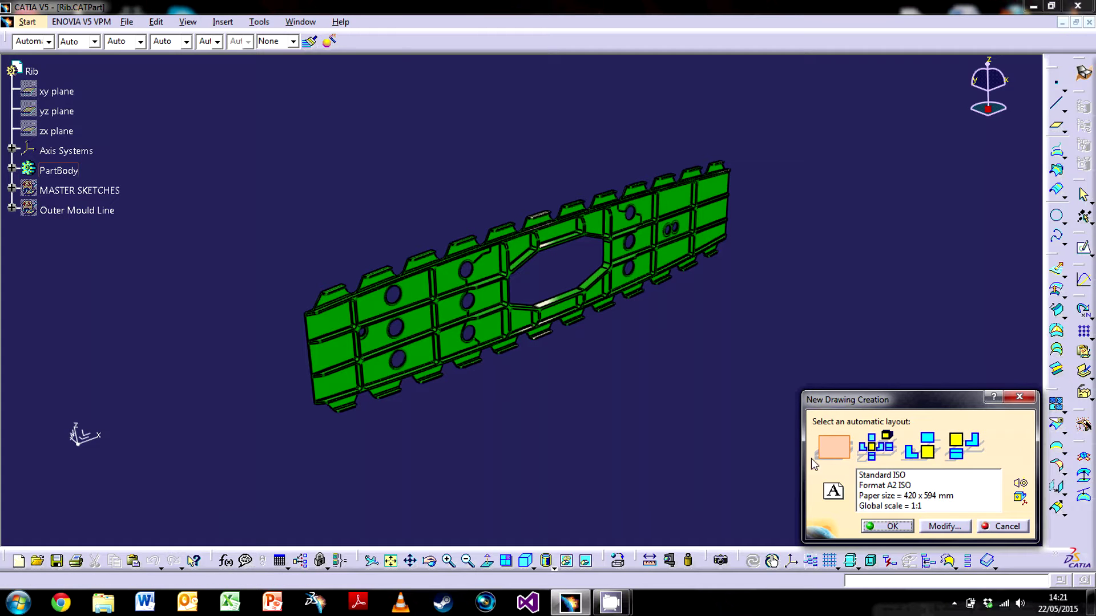
pyautogui.click(941, 528)
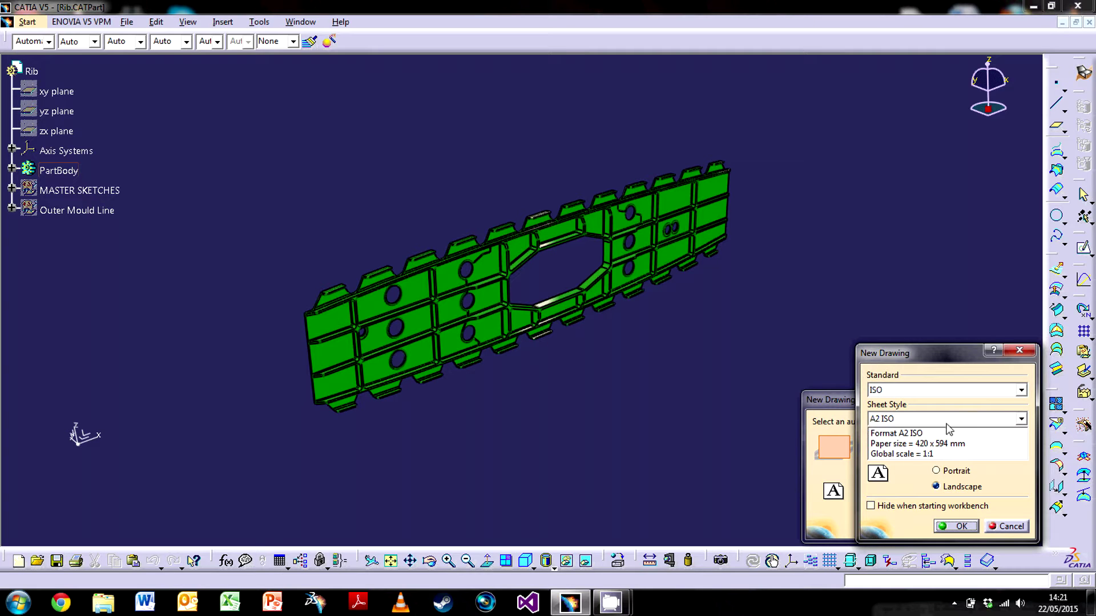
pyautogui.click(1018, 420)
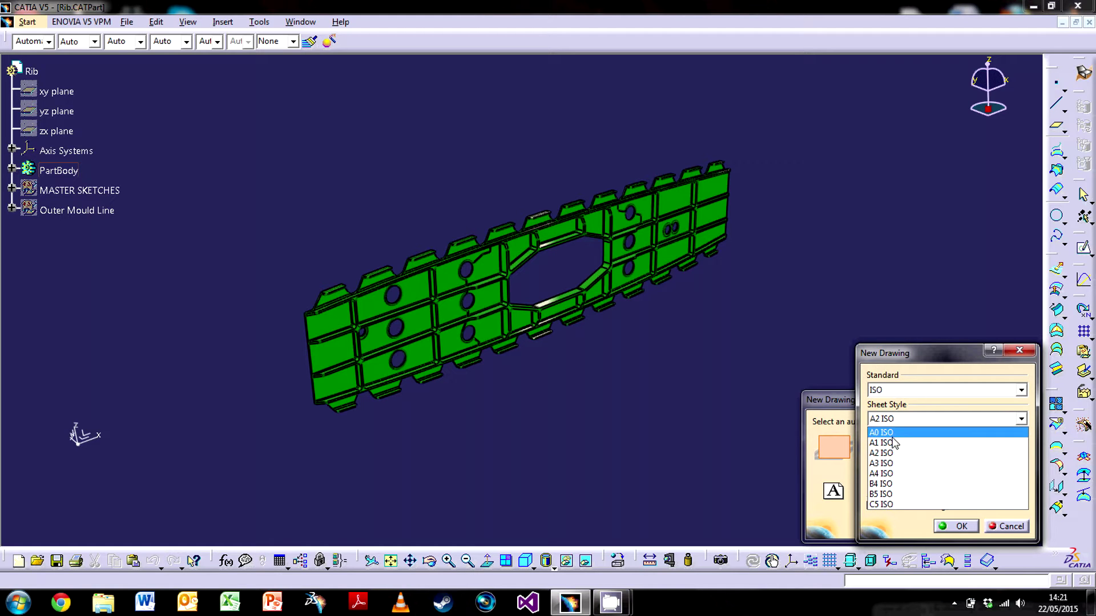
pyautogui.click(917, 452)
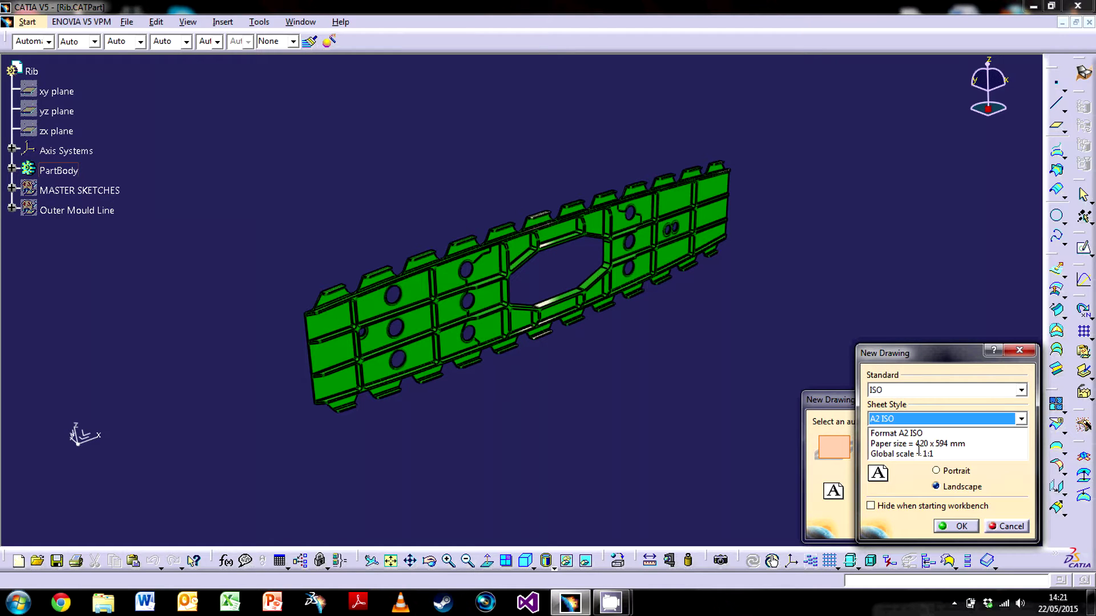
pyautogui.click(962, 526)
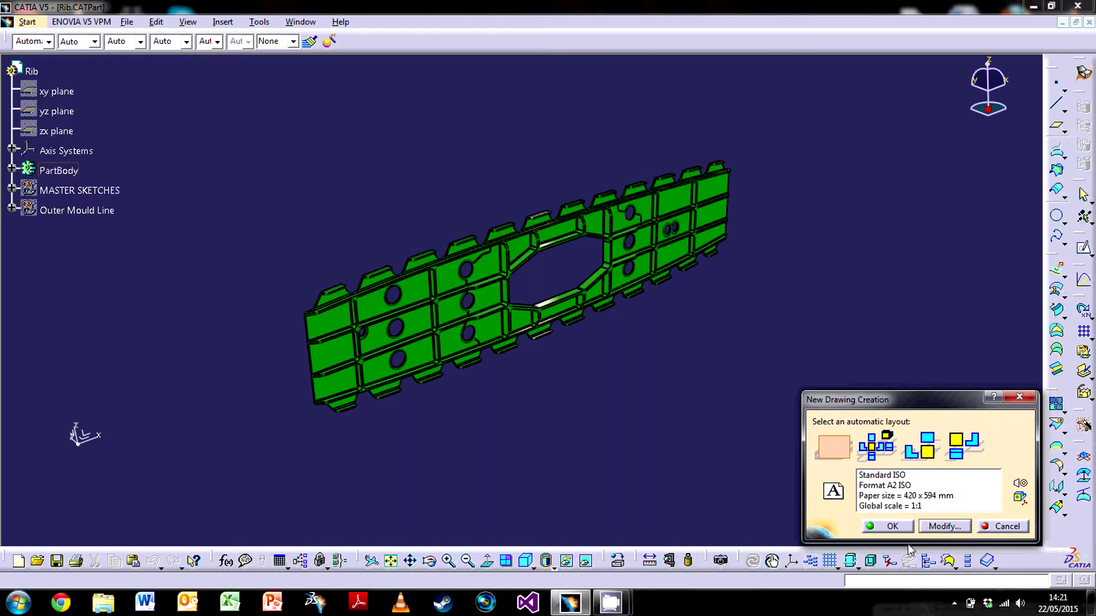
pyautogui.click(893, 528)
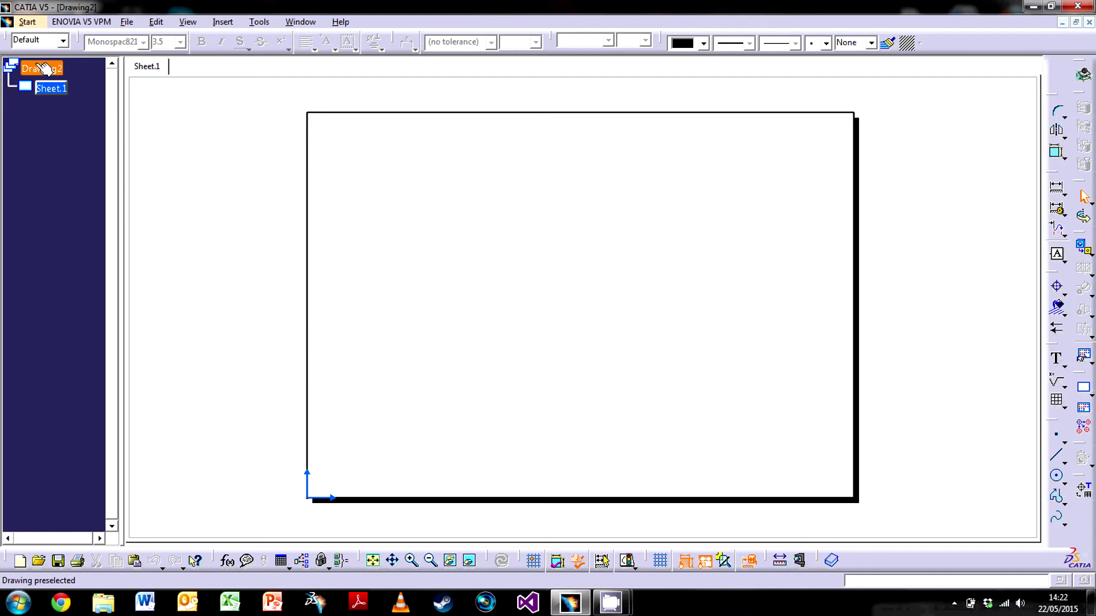
pyautogui.click(67, 74)
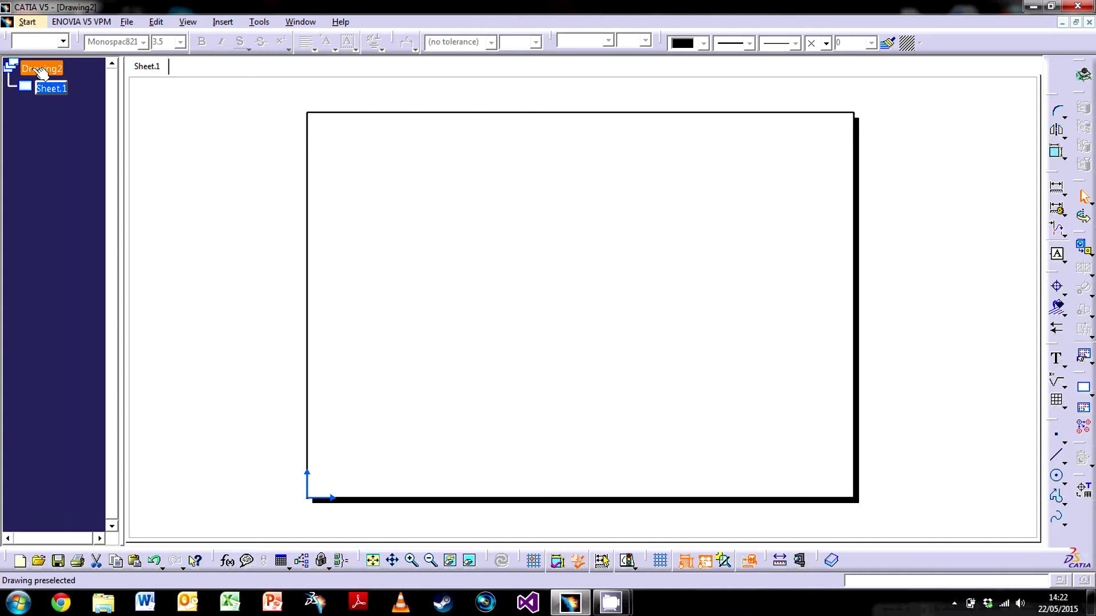
pyautogui.click(55, 92)
pyautogui.click(55, 92)
pyautogui.doubleClick(73, 98)
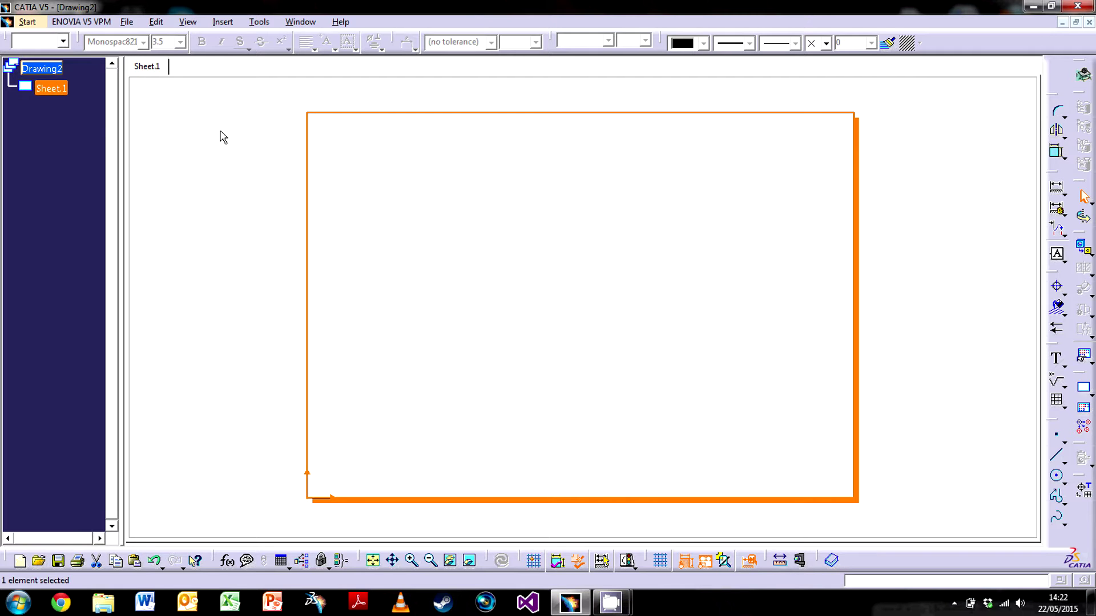
# In Sheet.1's properties, rename it to 'Top Sheet' and set the scale to 1:10
pyautogui.rightClick(60, 93)
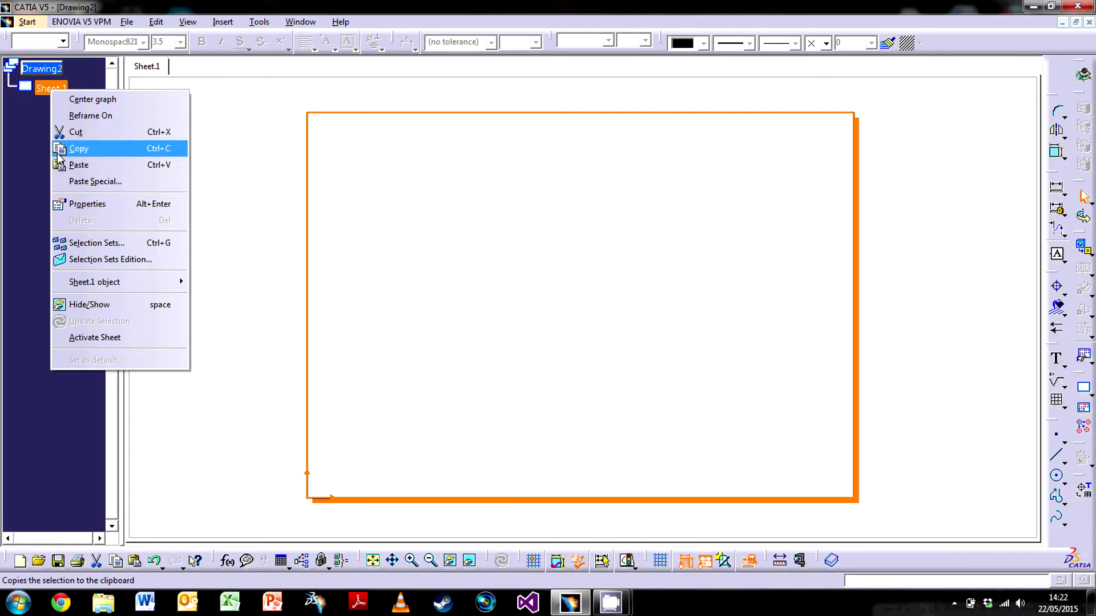
pyautogui.click(69, 206)
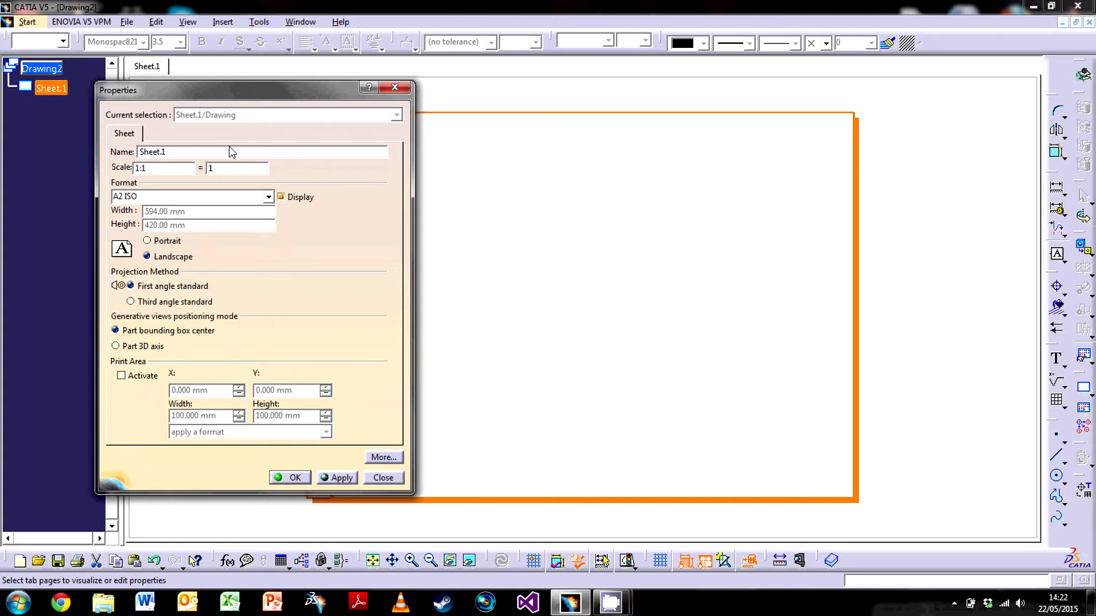
pyautogui.click(183, 150)
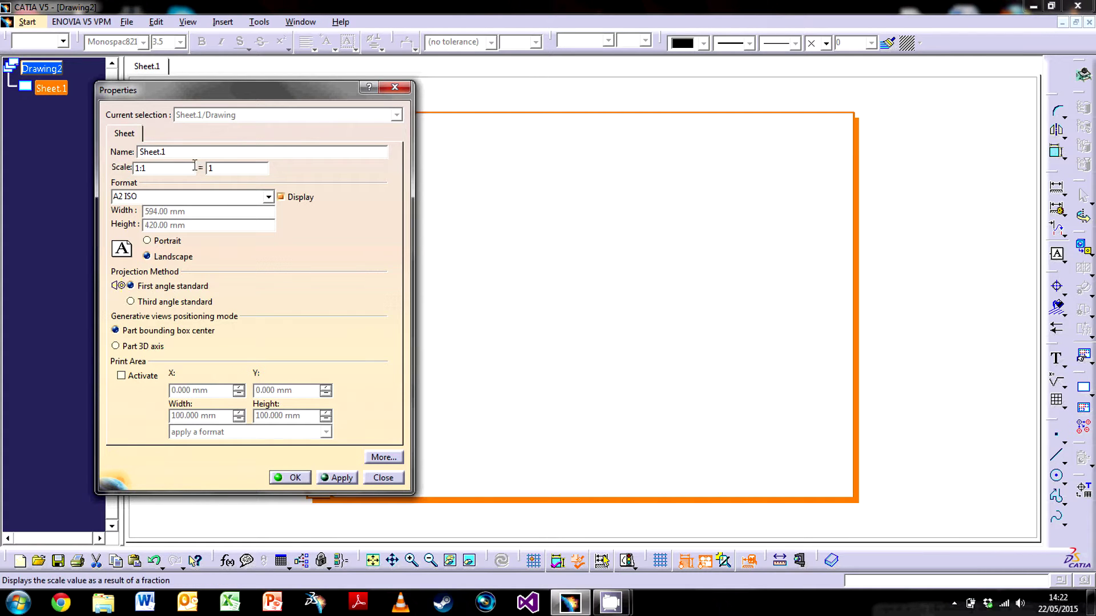
pyautogui.moveTo(186, 150); pyautogui.dragTo(74, 149)
pyautogui.write('Top Sheet')
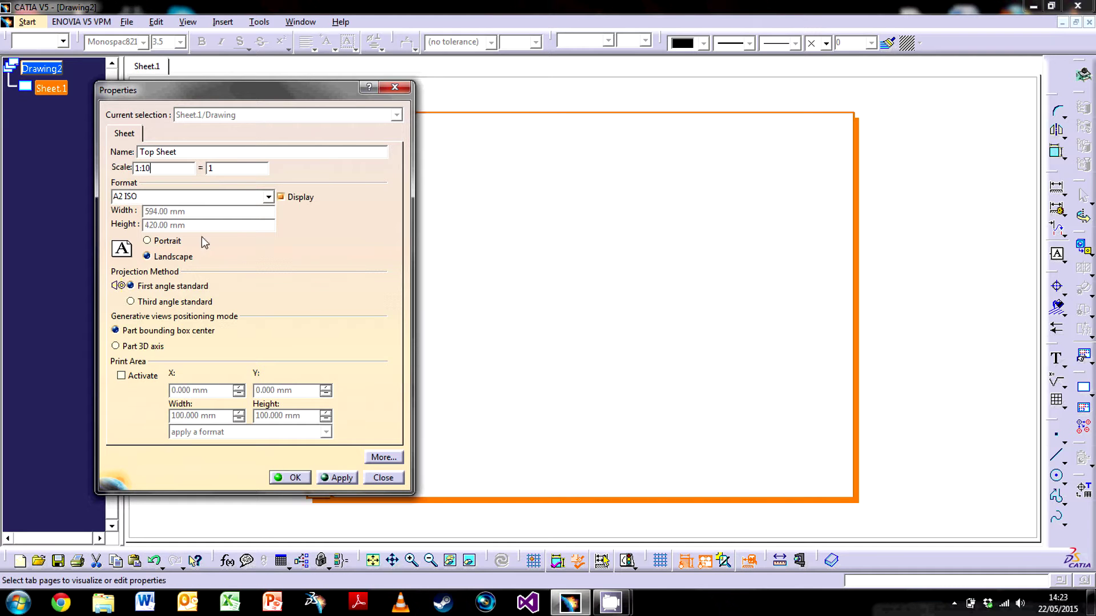
pyautogui.click(293, 478)
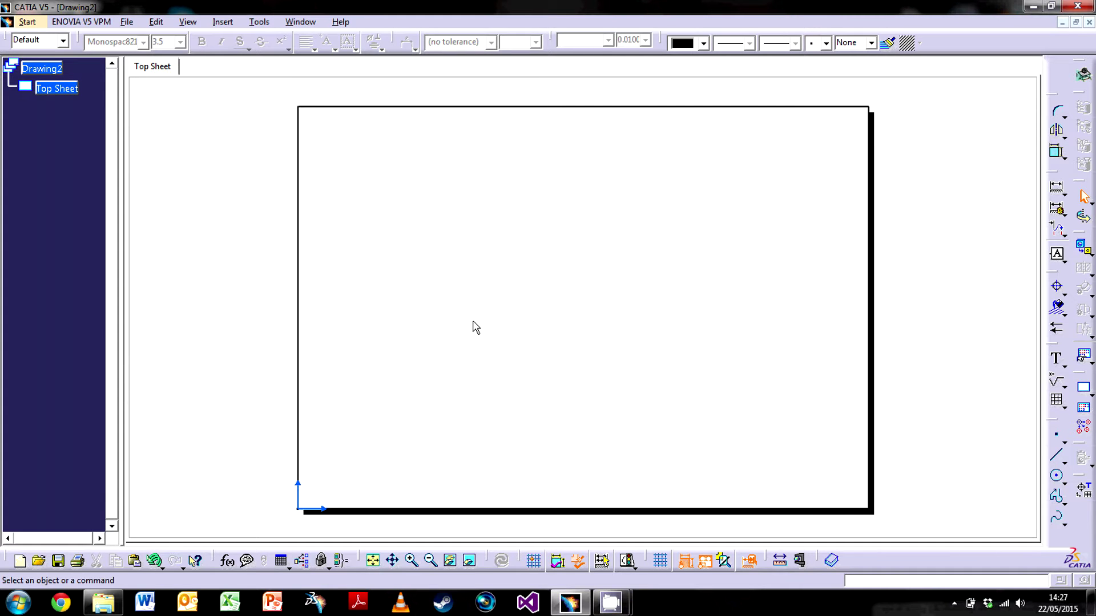
# On the sheet background, create a frame with the Drawing Titleblock Sample 2 title block
pyautogui.click(158, 22)
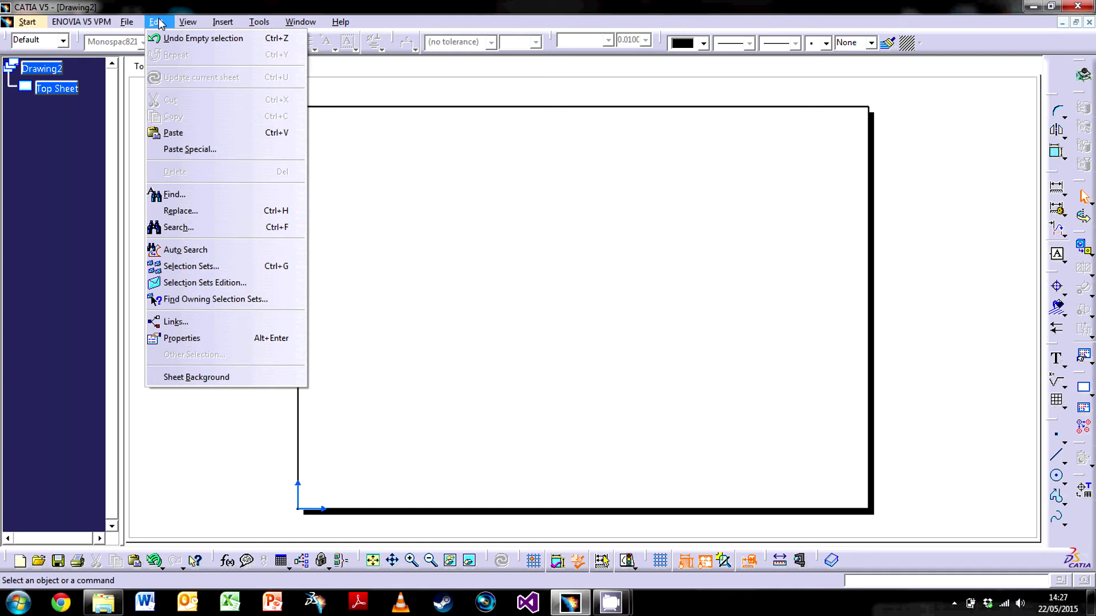
pyautogui.click(190, 378)
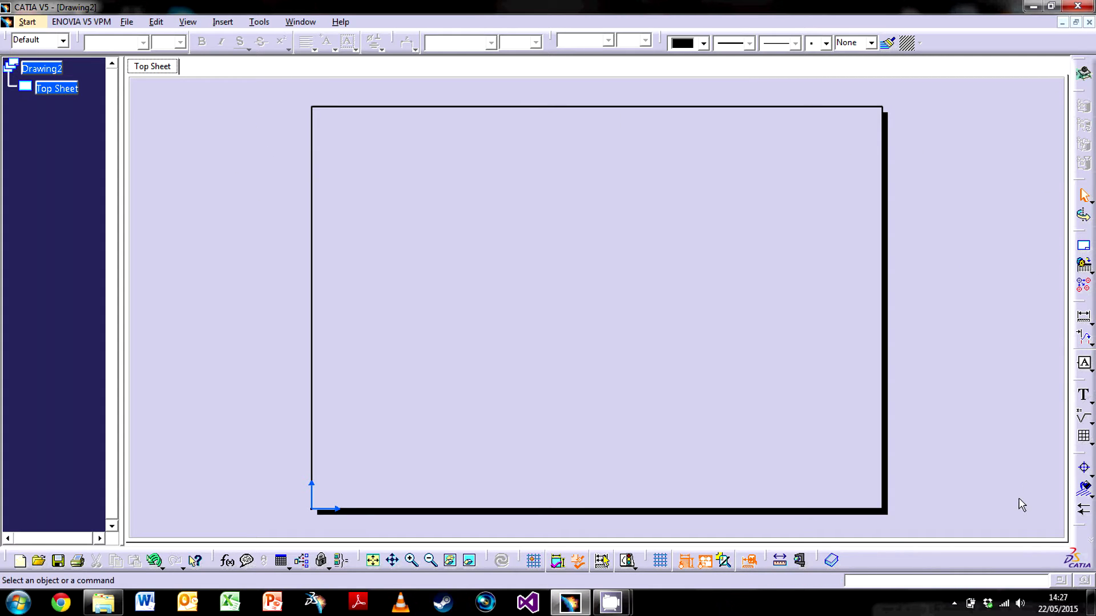
pyautogui.click(1084, 249)
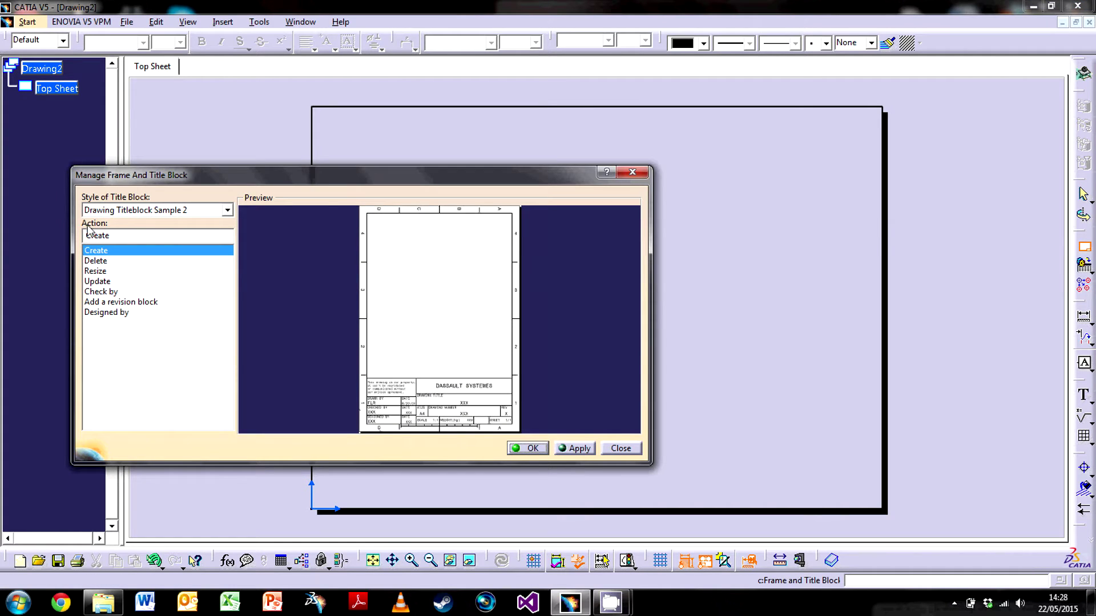
pyautogui.click(227, 210)
pyautogui.click(215, 224)
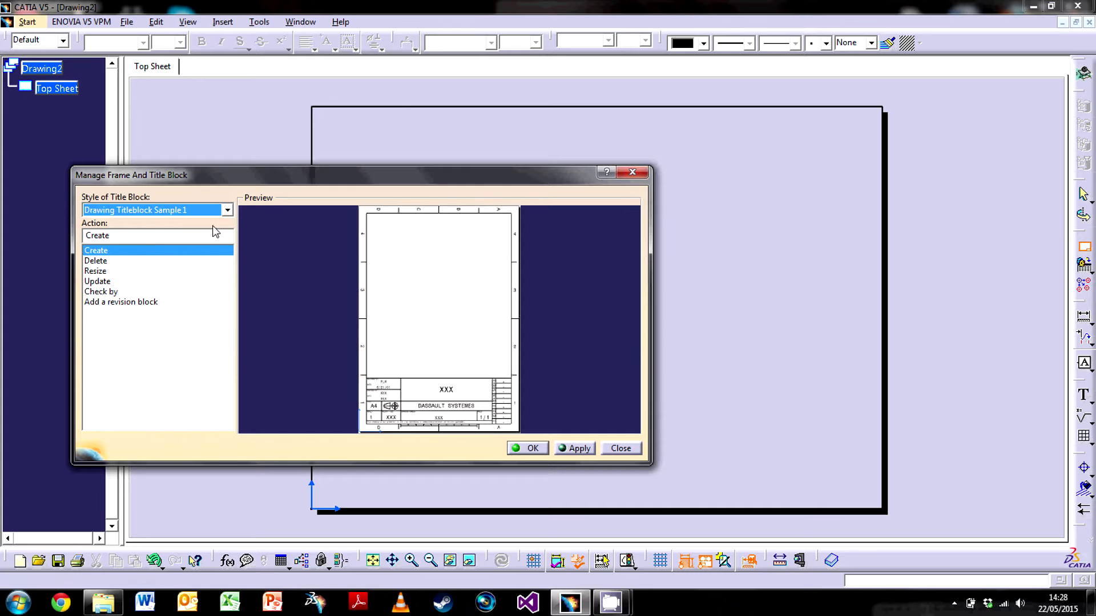
pyautogui.click(227, 210)
pyautogui.click(215, 234)
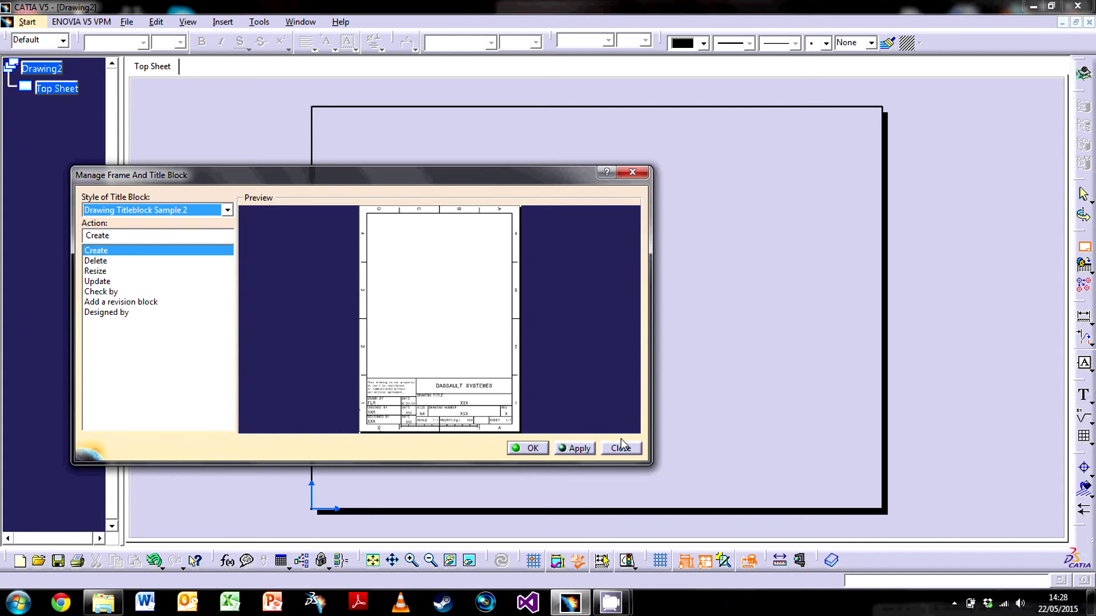
pyautogui.click(568, 449)
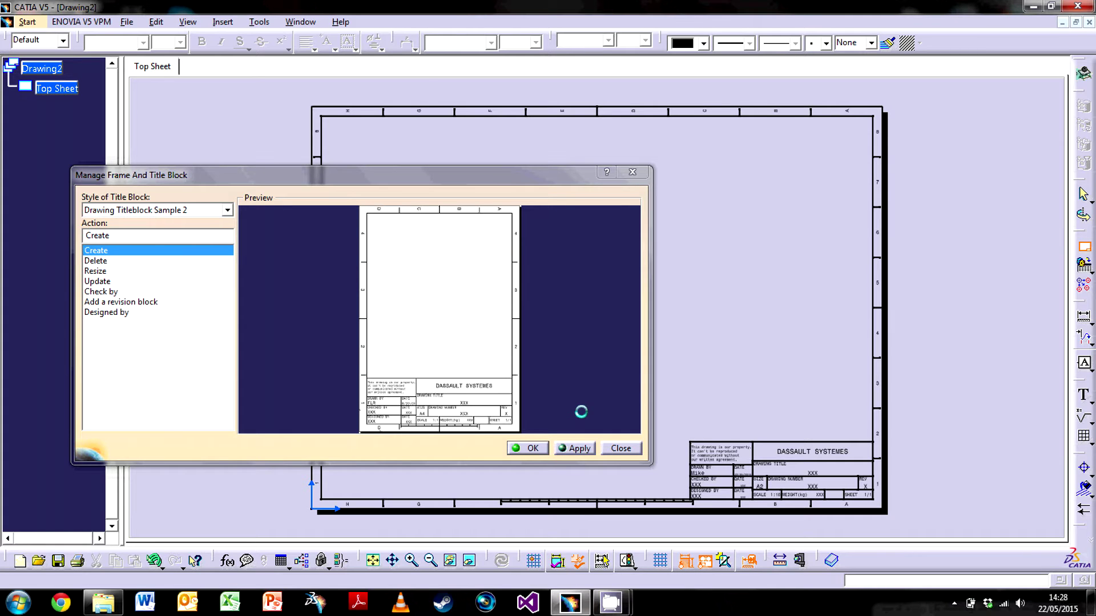
# Close the title block manager, undo the accidental border move, and zoom in on the title block
pyautogui.click(526, 451)
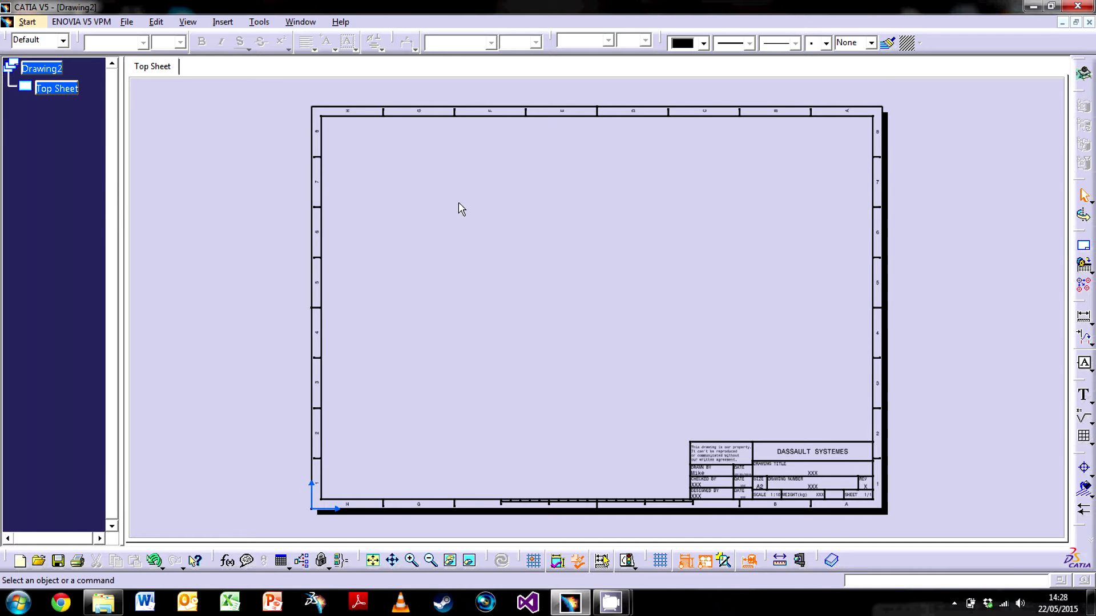
pyautogui.moveTo(461, 210)
pyautogui.mouseDown(button='middle')
pyautogui.moveTo(494, 222)
pyautogui.moveTo(526, 152)
pyautogui.moveTo(585, 365)
pyautogui.moveTo(502, 269)
pyautogui.mouseUp(button='middle')
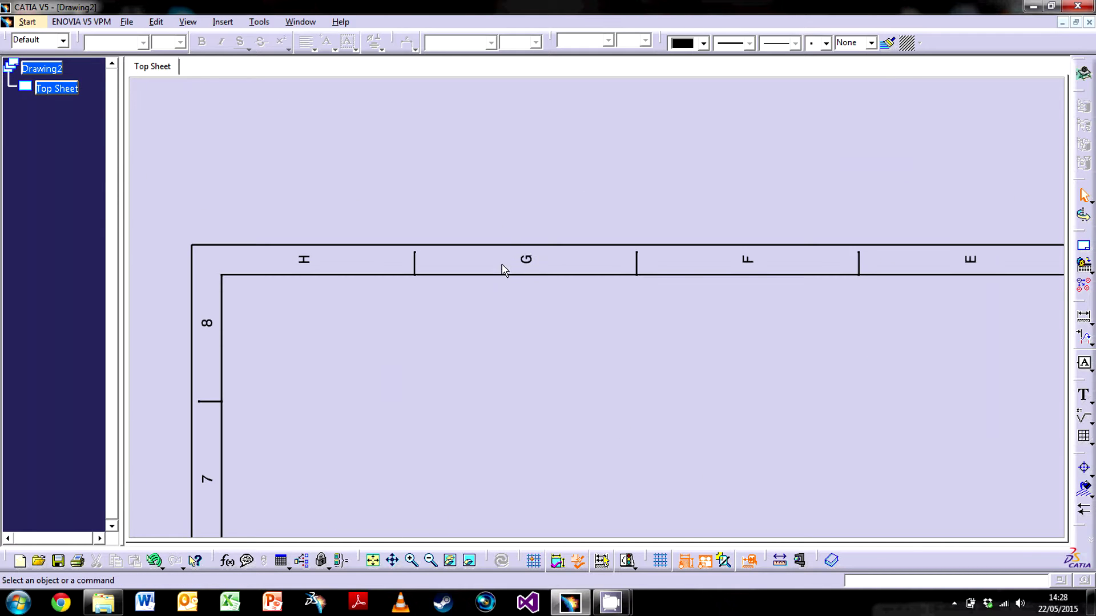
pyautogui.moveTo(502, 271); pyautogui.dragTo(473, 359)
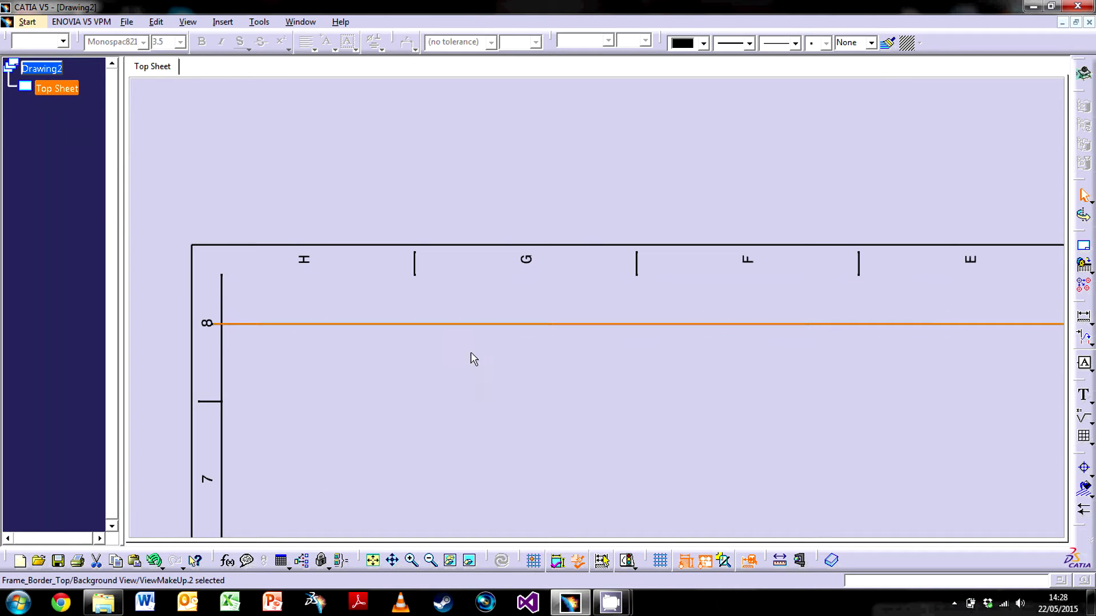
pyautogui.click(206, 321)
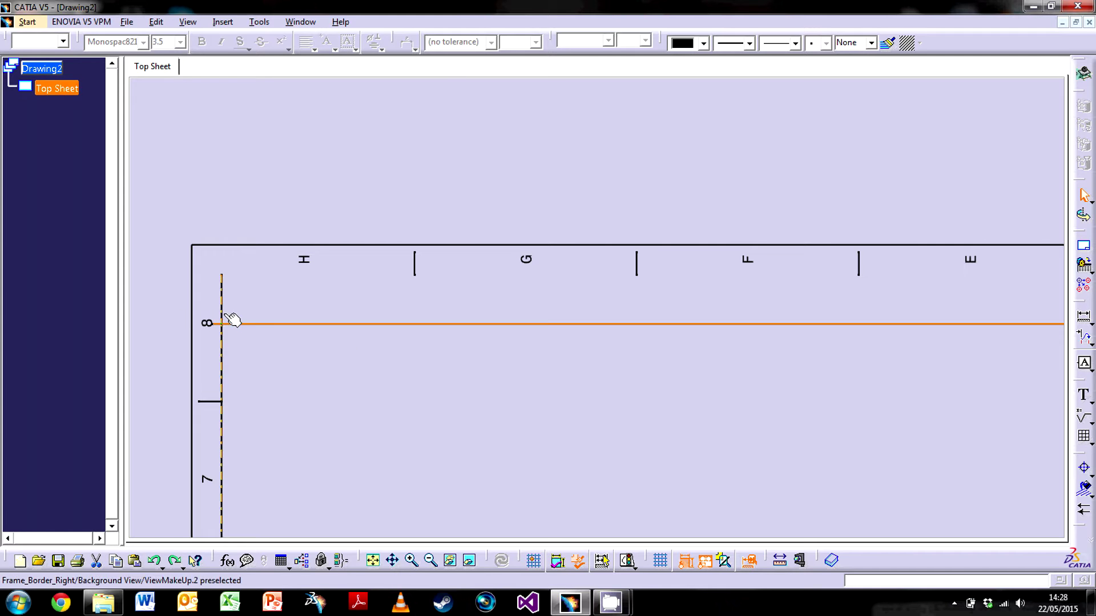
pyautogui.hotkey('ctrl', 'z')
pyautogui.moveTo(560, 284)
pyautogui.mouseDown(button='middle')
pyautogui.moveTo(614, 369)
pyautogui.moveTo(475, 249)
pyautogui.moveTo(517, 277)
pyautogui.mouseUp(button='middle')
pyautogui.moveTo(513, 181); pyautogui.dragTo(446, 243, button='middle')
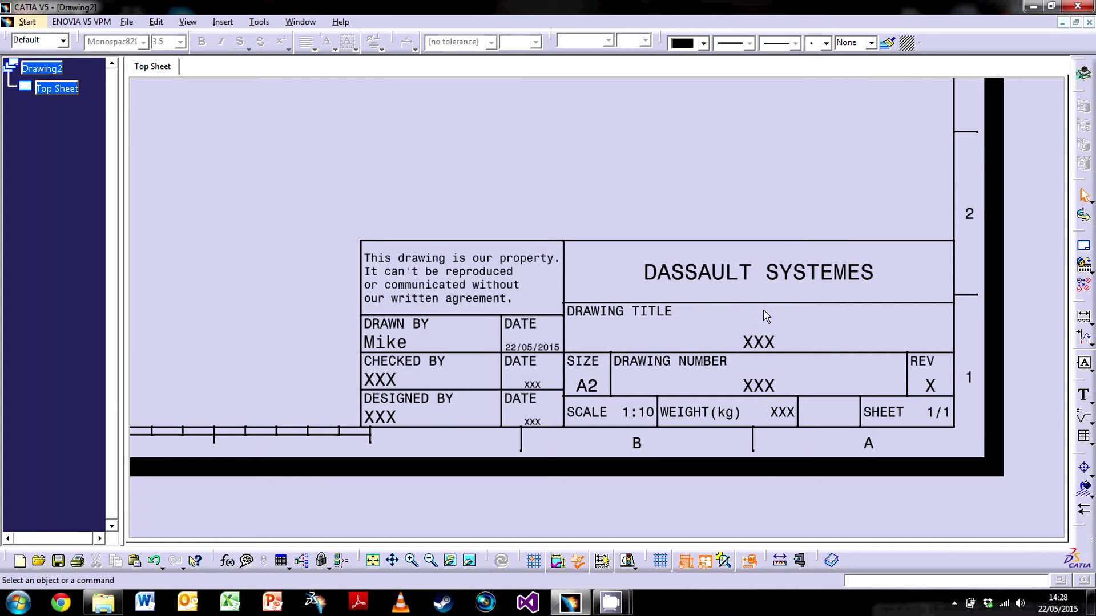
# Replace the title block placeholders with the company name, title 'Rib' and number 'R001'
pyautogui.doubleClick(795, 282)
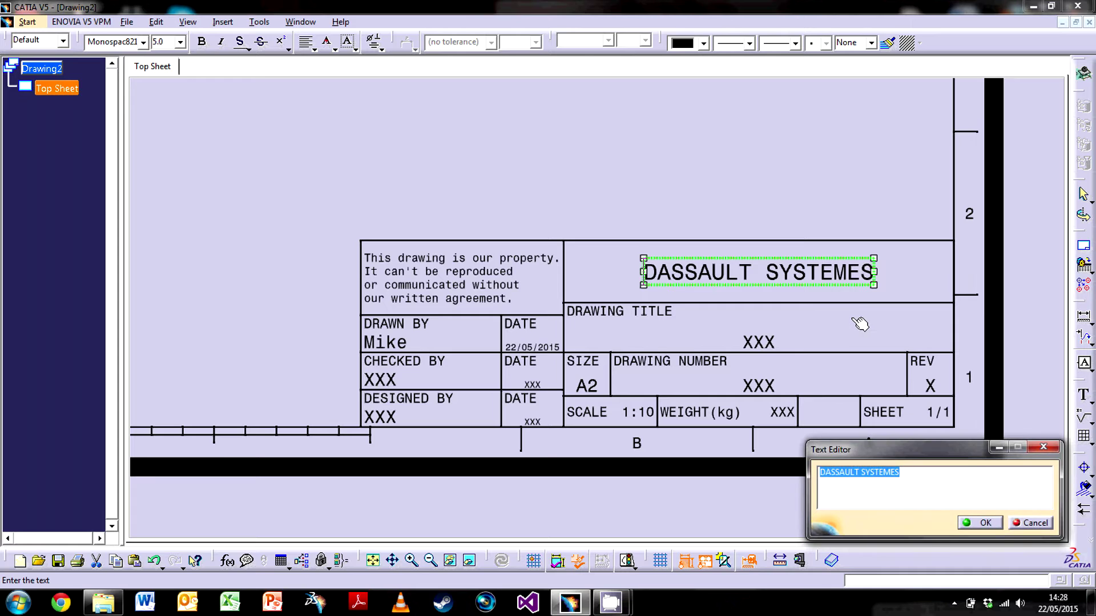
pyautogui.write('Mike I')
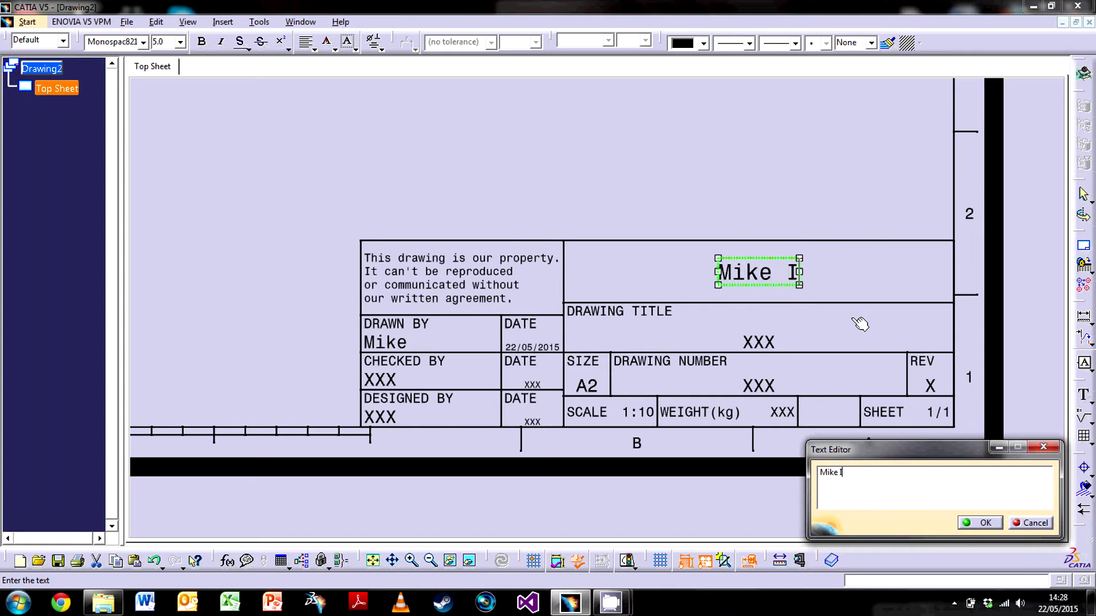
pyautogui.write('nc')
pyautogui.click(857, 321)
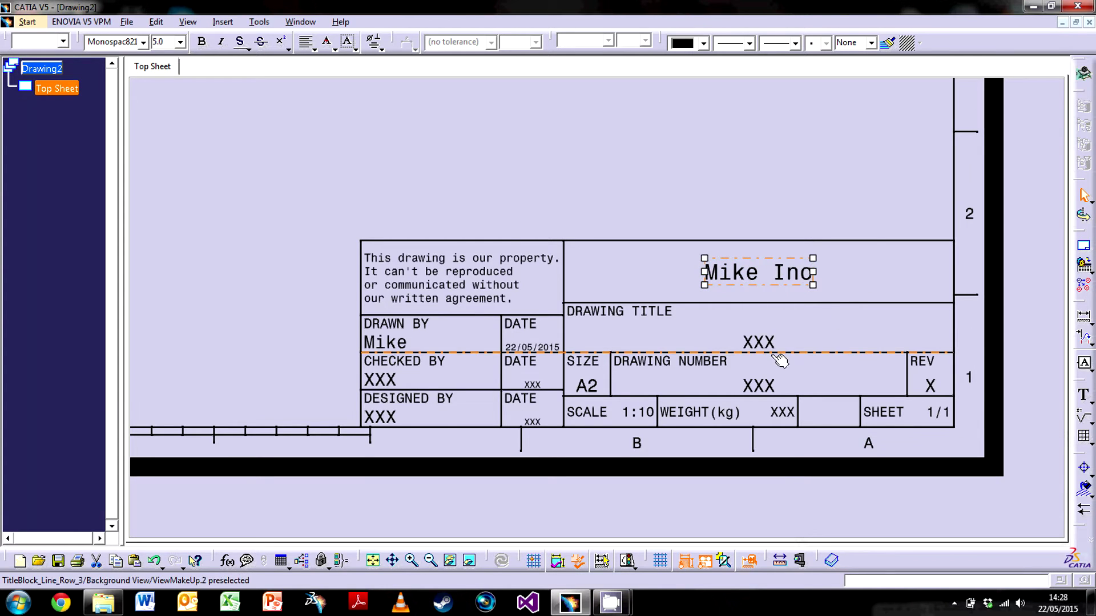
pyautogui.doubleClick(756, 342)
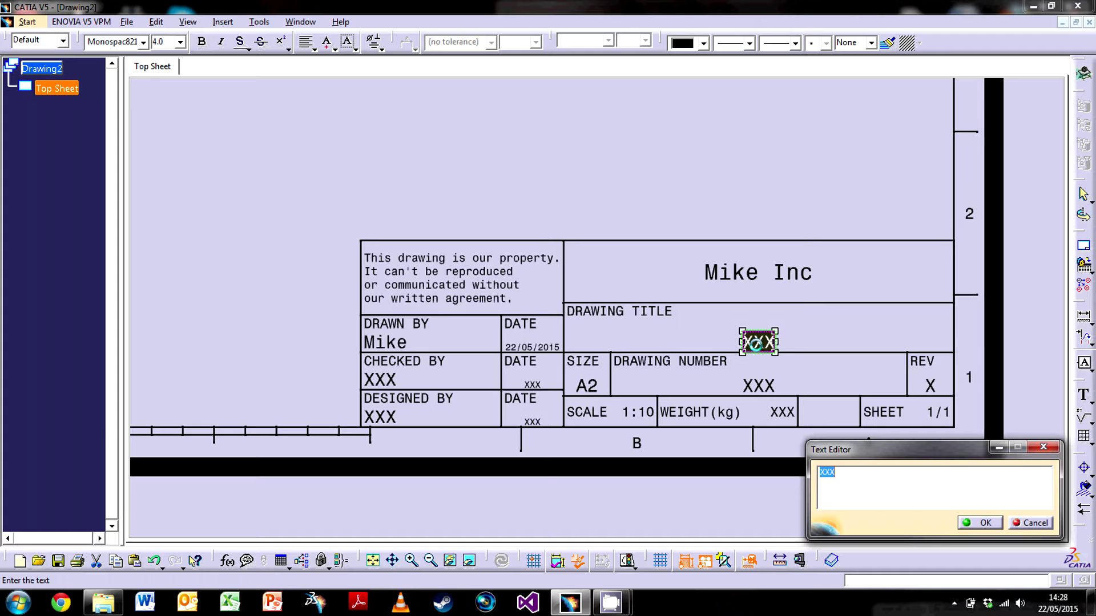
pyautogui.write('Rib')
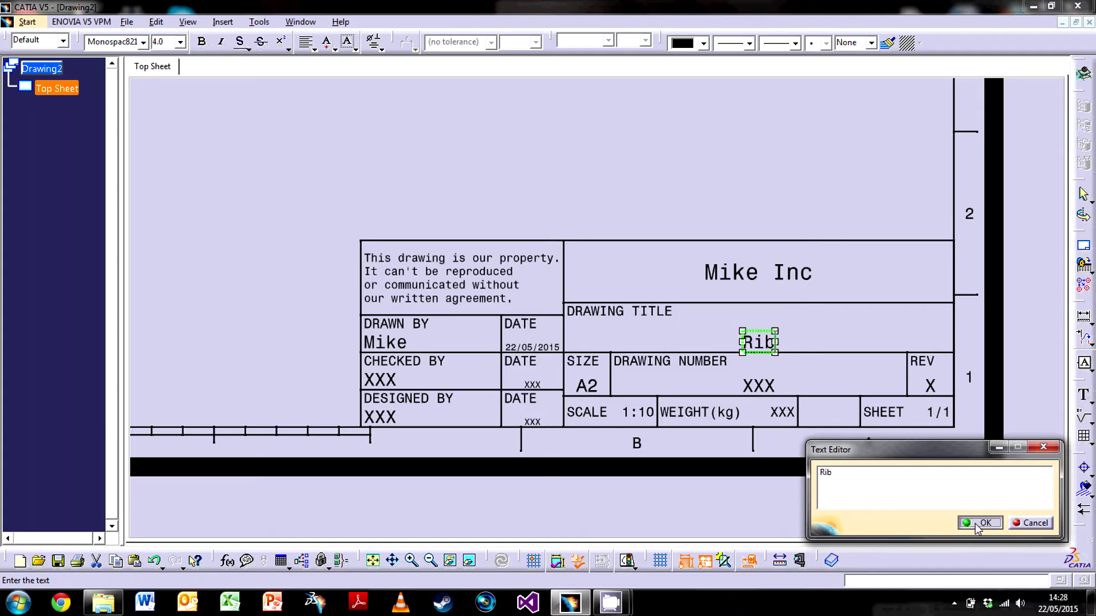
pyautogui.click(977, 523)
pyautogui.doubleClick(759, 386)
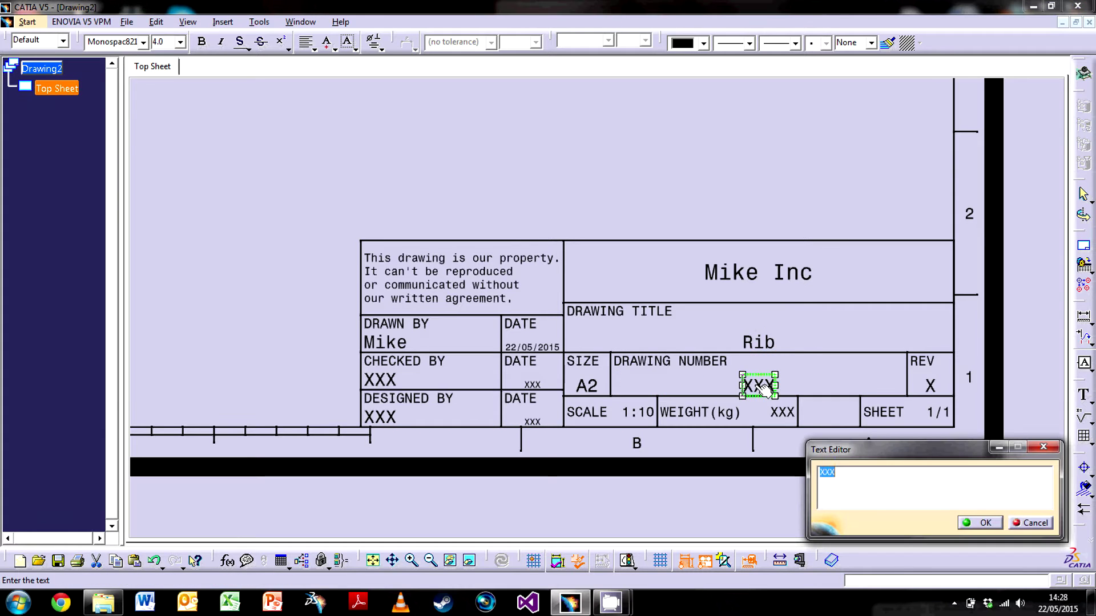
pyautogui.write('R001')
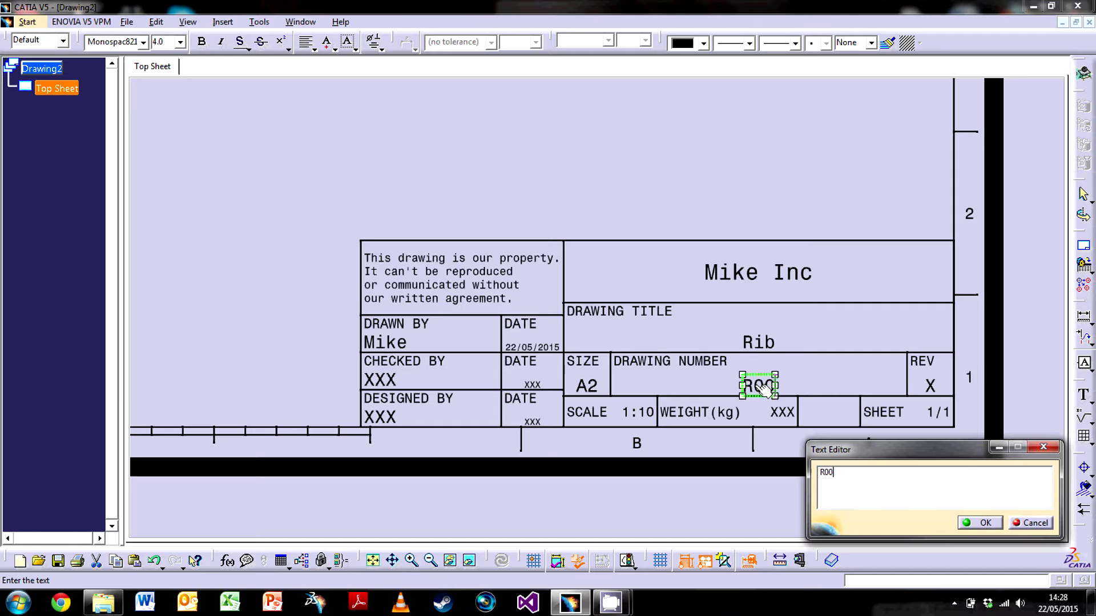
pyautogui.click(763, 390)
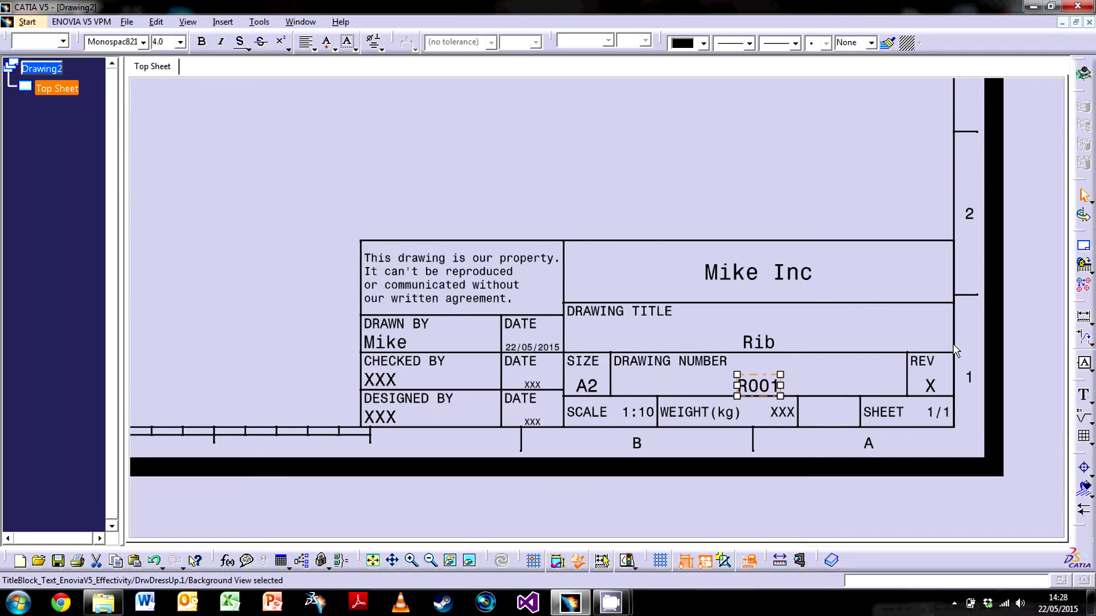
# Switch back to Working Views and zoom to check the title block and whole sheet
pyautogui.click(374, 190)
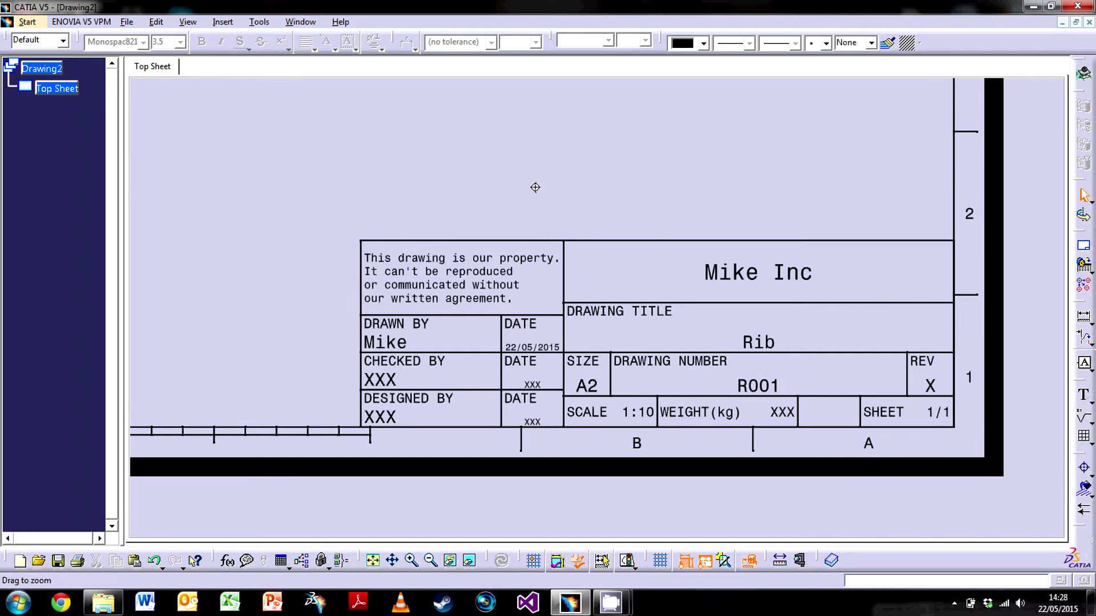
pyautogui.keyDown('ctrl'); pyautogui.moveTo(534, 187); pyautogui.dragTo(548, 185, button='middle'); pyautogui.keyUp('ctrl')
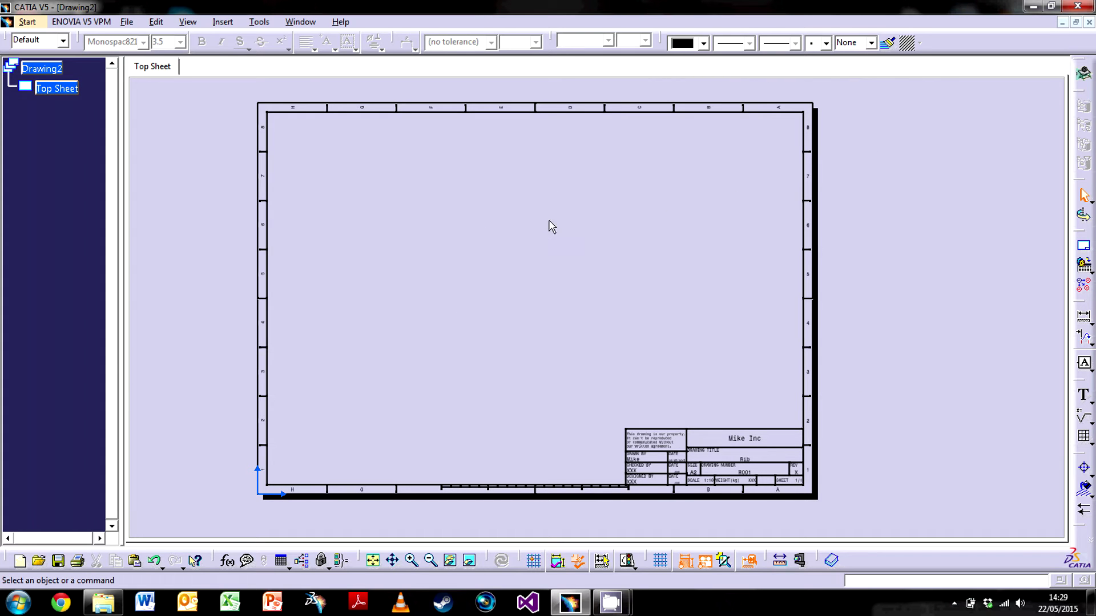
pyautogui.click(155, 22)
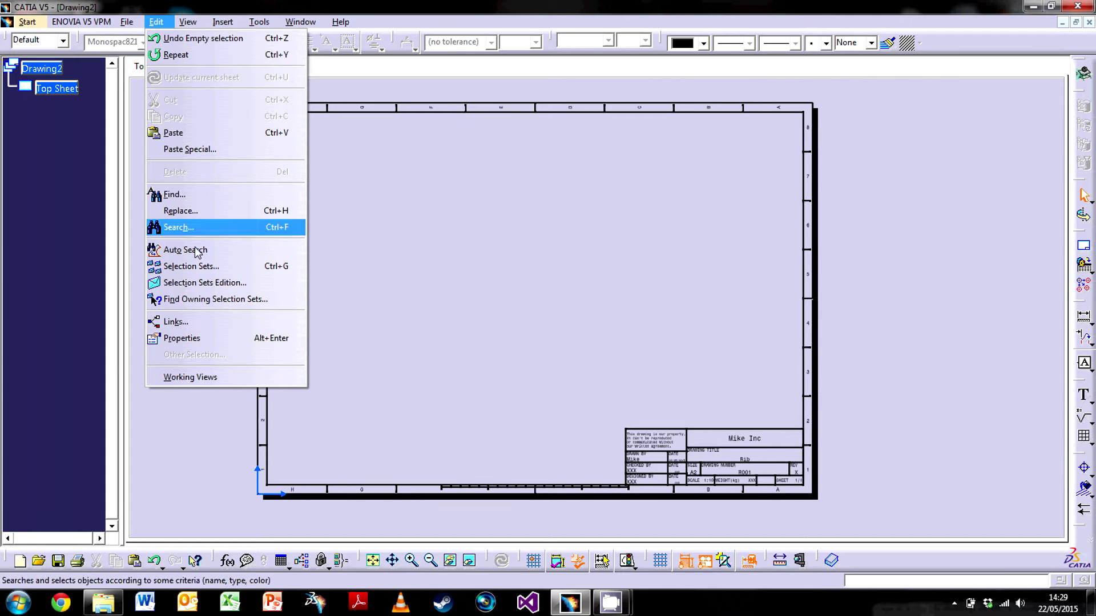
pyautogui.click(234, 379)
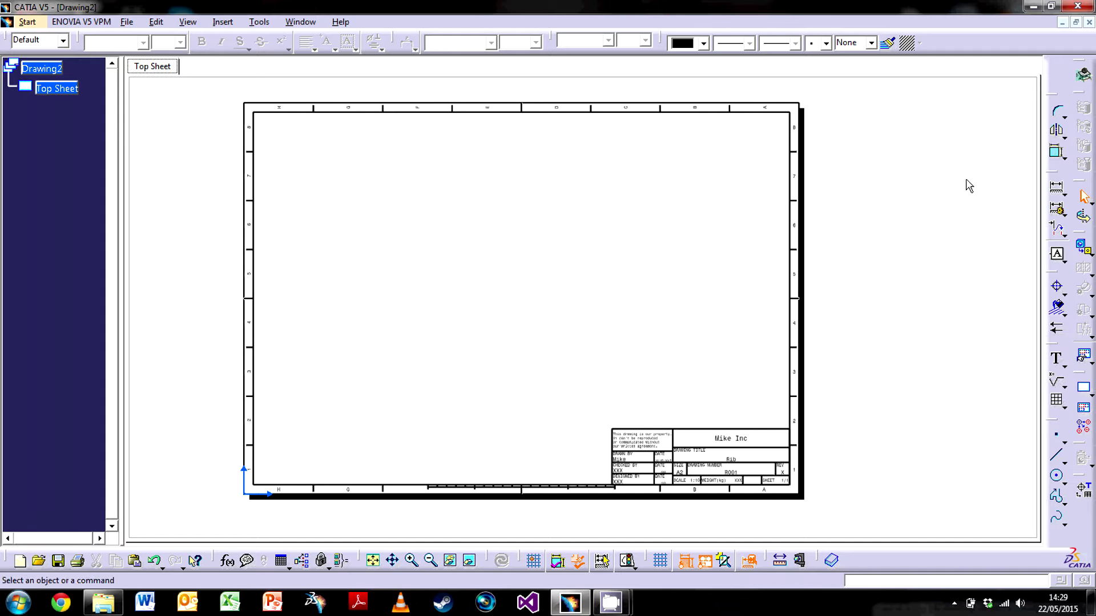
pyautogui.moveTo(787, 274)
pyautogui.mouseDown(button='middle')
pyautogui.moveTo(628, 374)
pyautogui.moveTo(582, 281)
pyautogui.moveTo(545, 252)
pyautogui.mouseUp(button='middle')
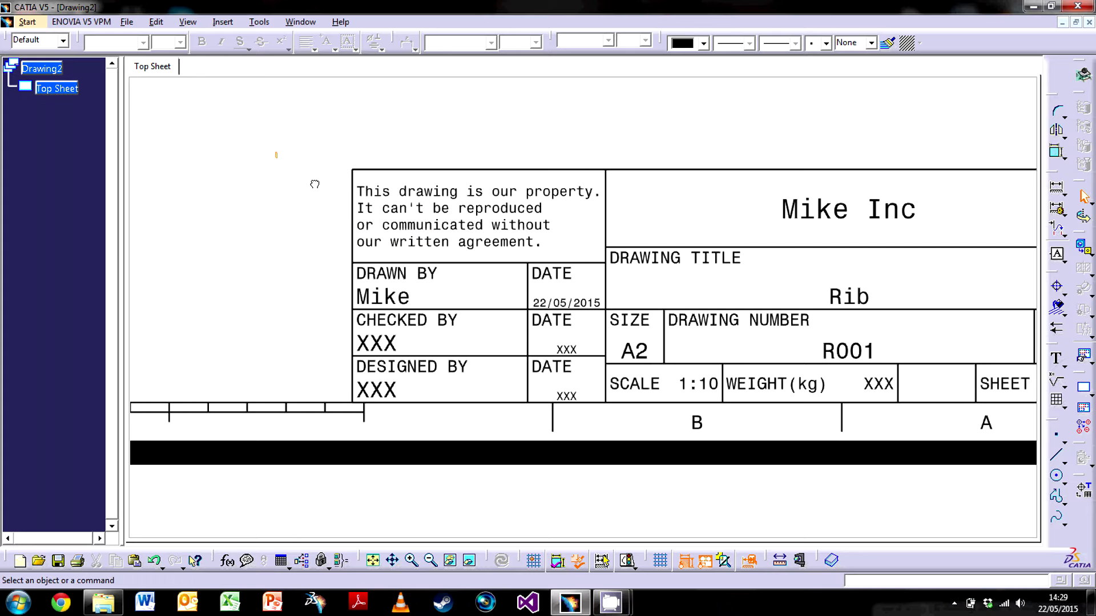
pyautogui.moveTo(512, 257); pyautogui.dragTo(522, 308, button='middle')
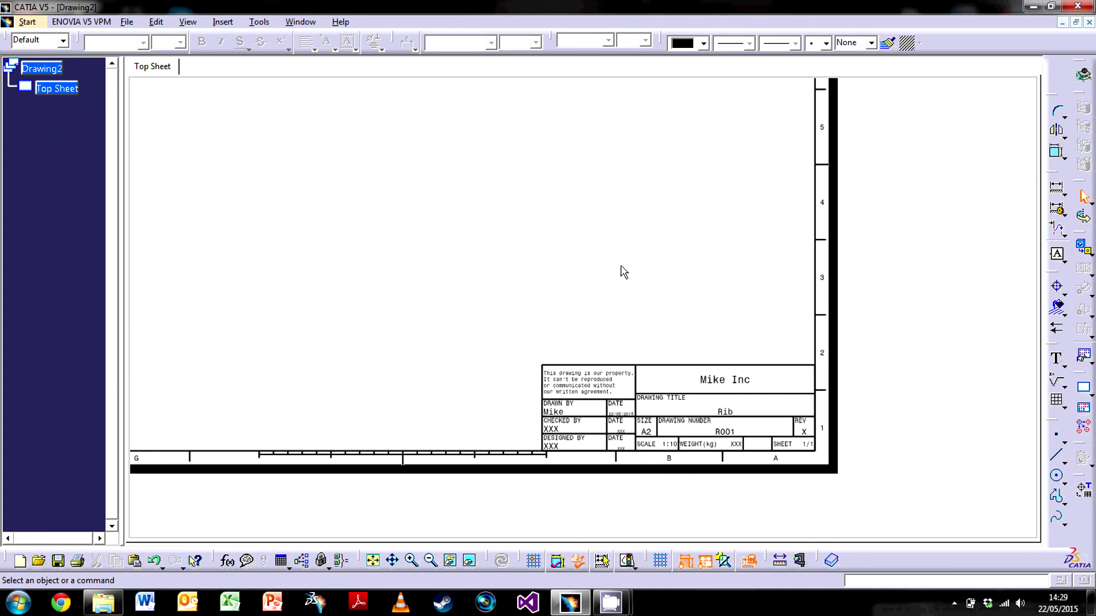
pyautogui.moveTo(457, 264); pyautogui.dragTo(552, 118, button='middle')
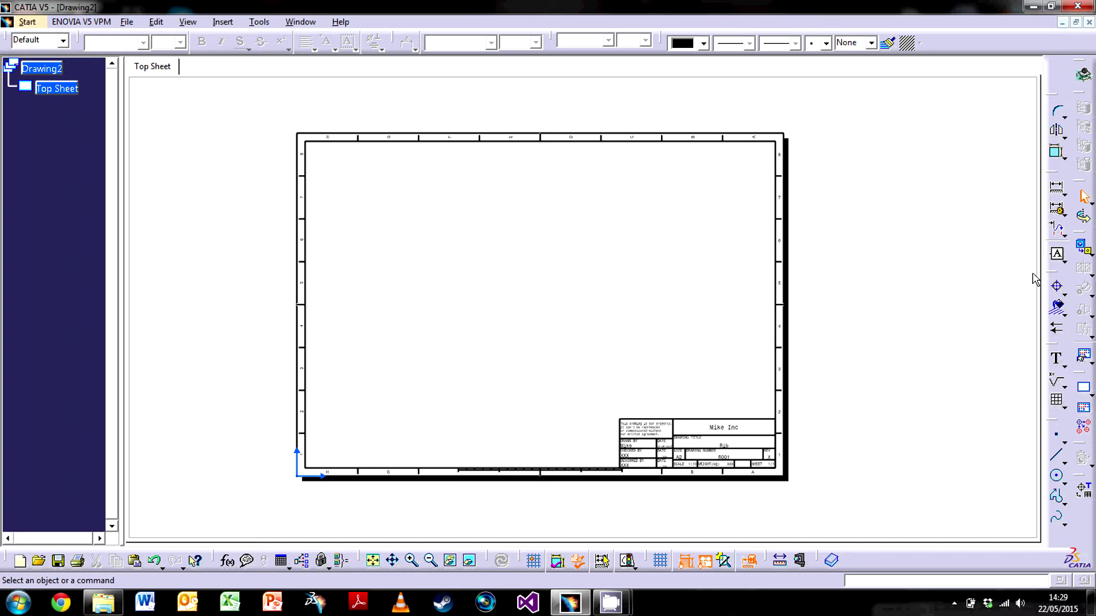
# Pick the Front View tool from the Projections flyout
pyautogui.click(1088, 258)
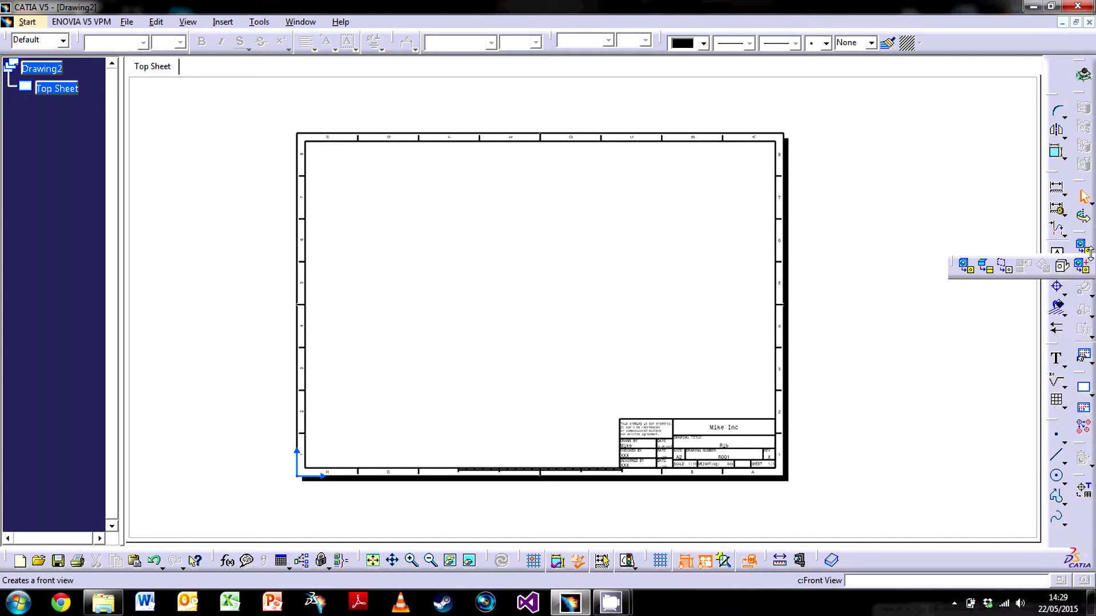
pyautogui.click(965, 266)
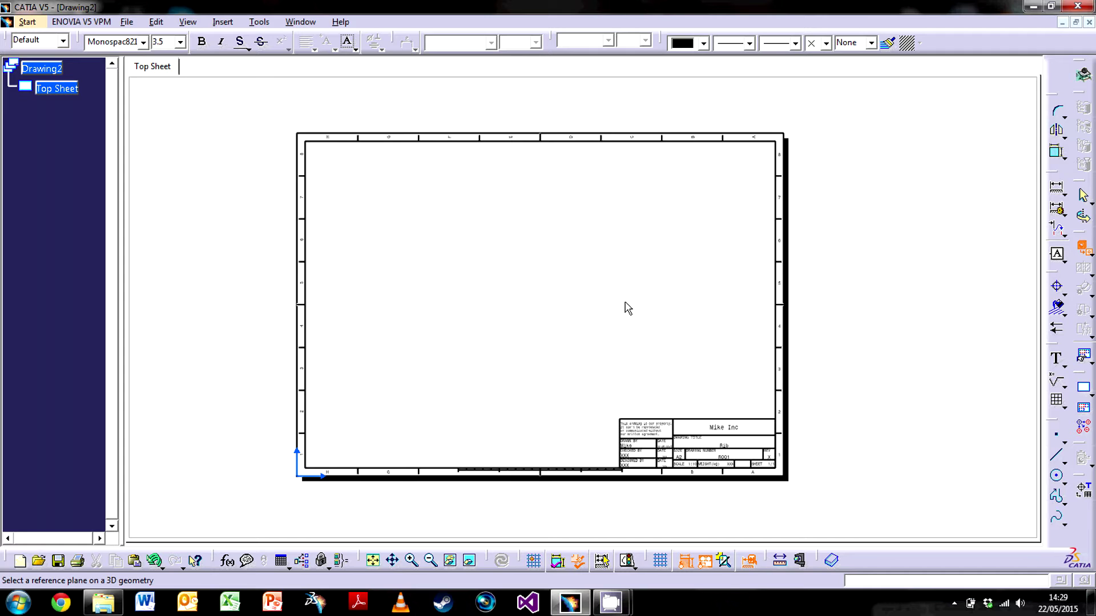
# In the Rib.CATPart window, rotate the part and select the rib's flat face as reference plane
pyautogui.click(301, 21)
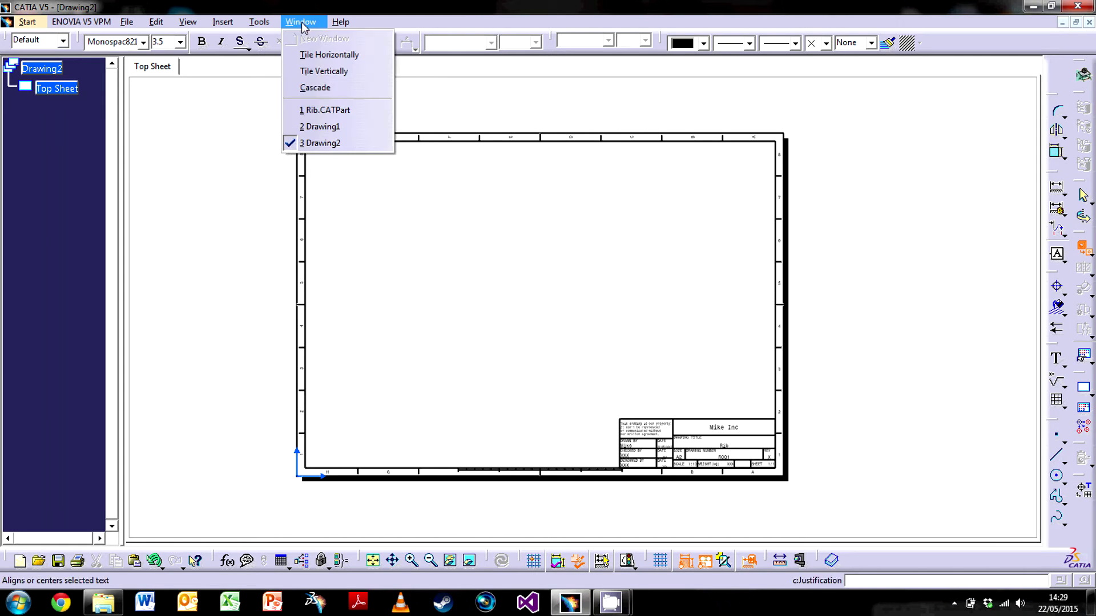
pyautogui.click(330, 112)
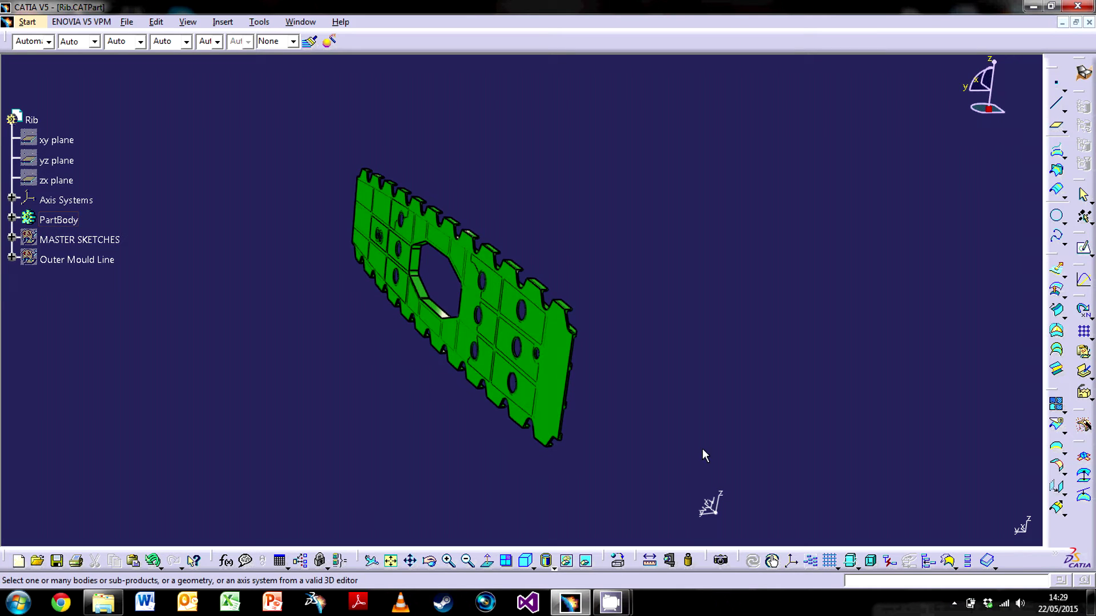
pyautogui.moveTo(723, 306); pyautogui.dragTo(393, 422, button='middle')
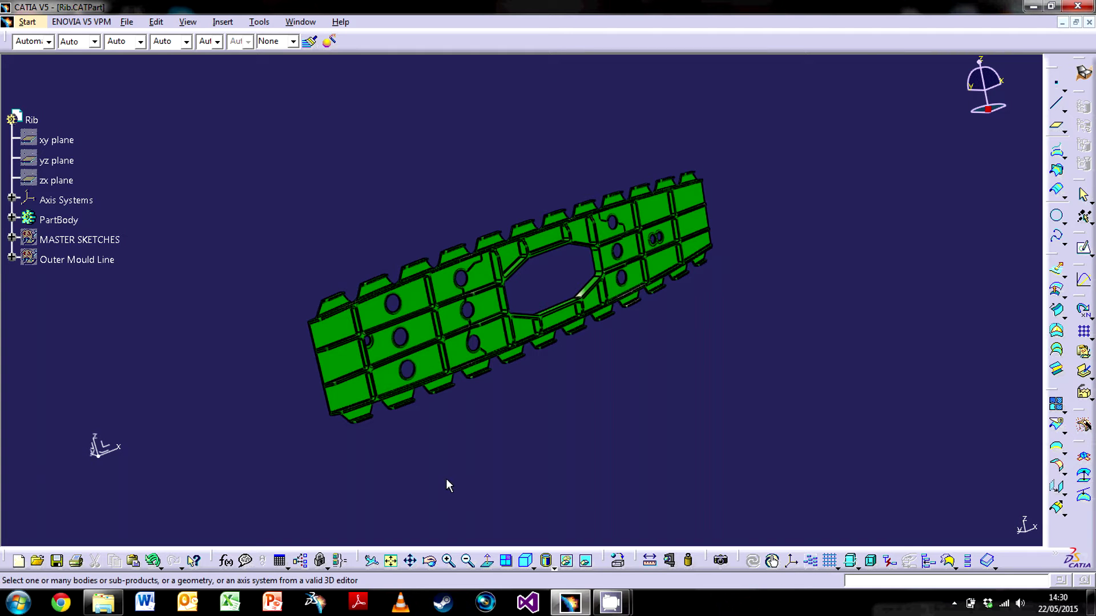
pyautogui.moveTo(255, 384); pyautogui.dragTo(261, 269, button='middle')
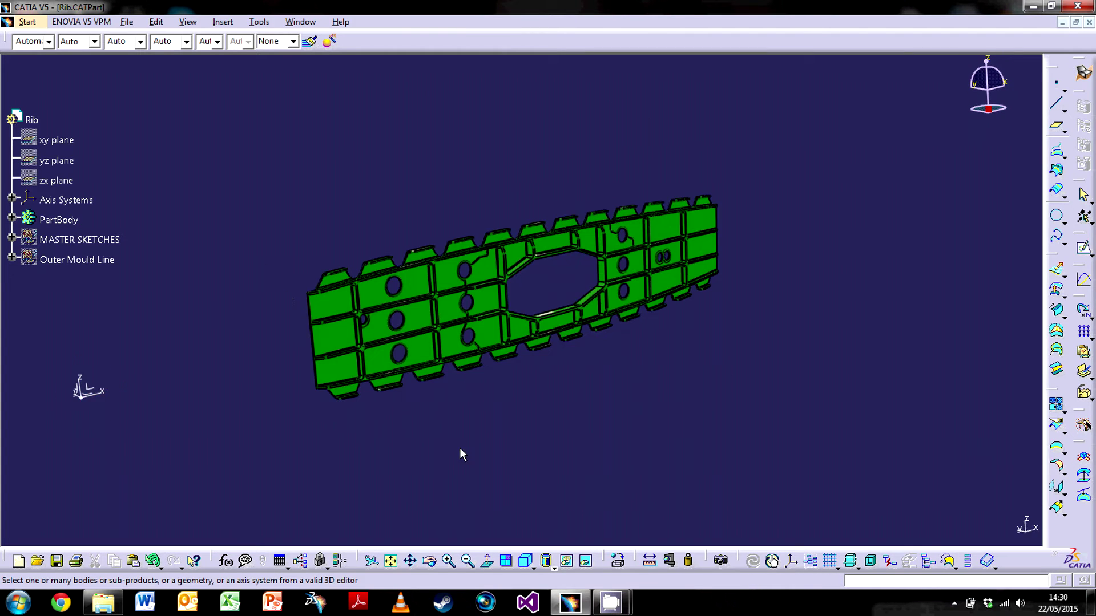
pyautogui.moveTo(461, 453); pyautogui.dragTo(572, 350, button='middle')
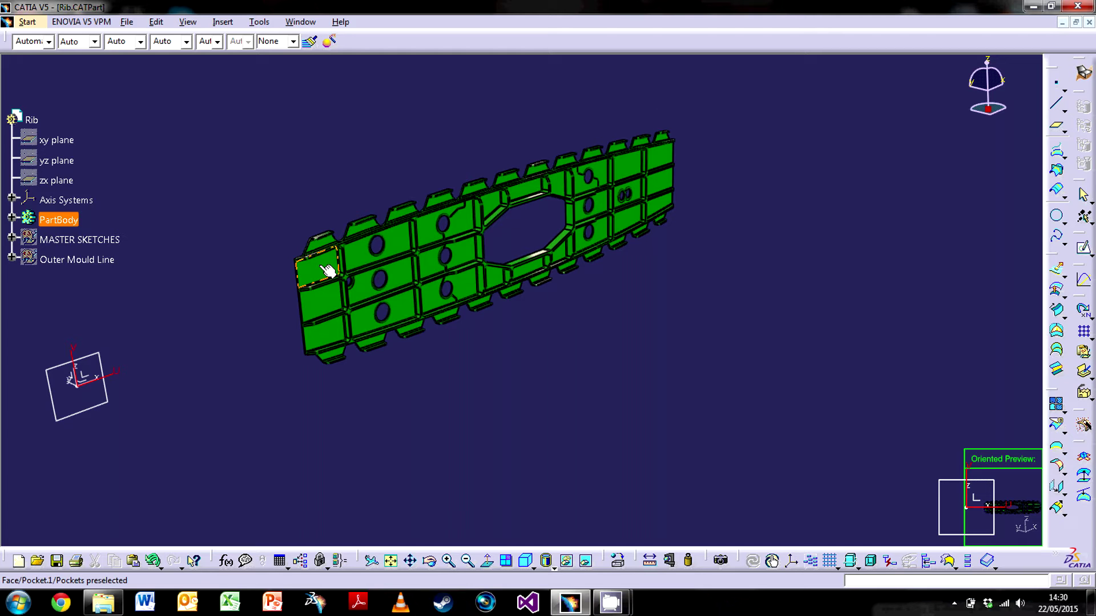
pyautogui.keyDown('ctrl'); pyautogui.moveTo(328, 271); pyautogui.dragTo(304, 252, button='middle'); pyautogui.keyUp('ctrl')
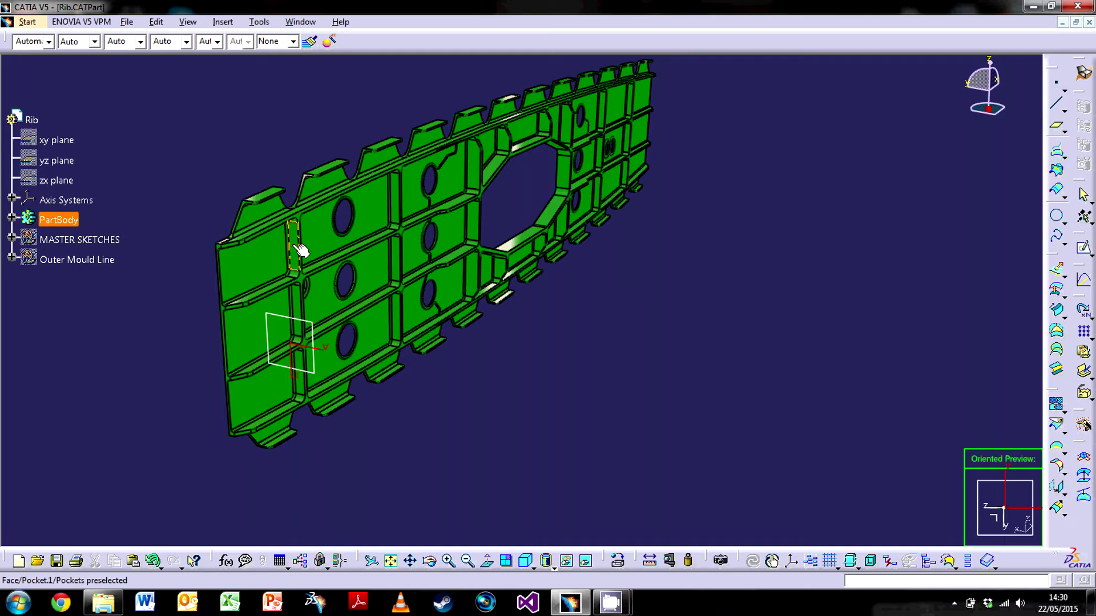
pyautogui.click(134, 332)
pyautogui.moveTo(134, 333); pyautogui.dragTo(634, 385, button='middle')
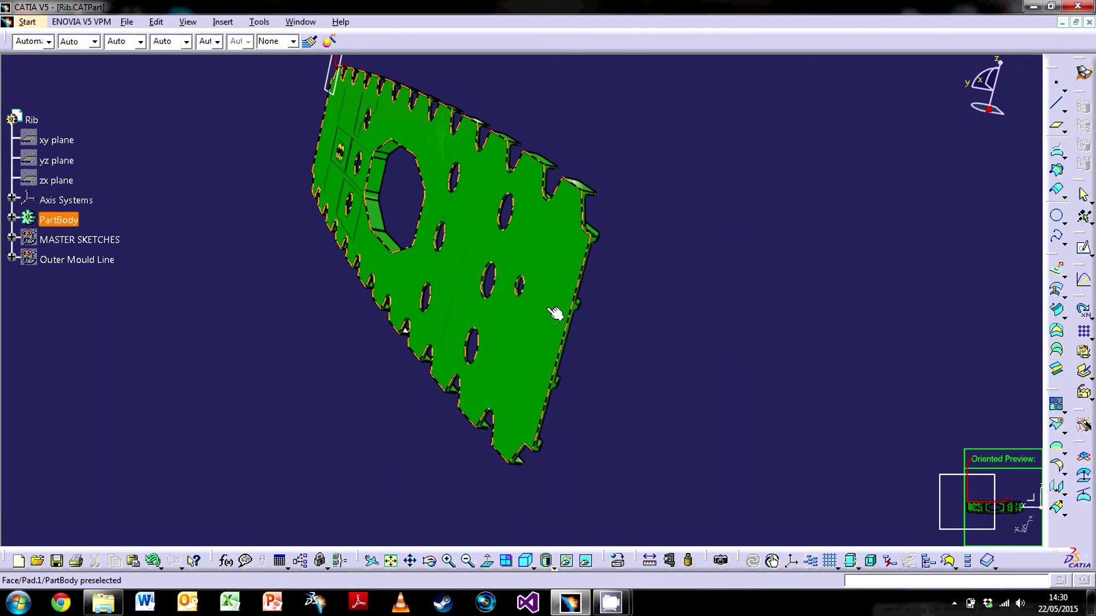
pyautogui.click(565, 259)
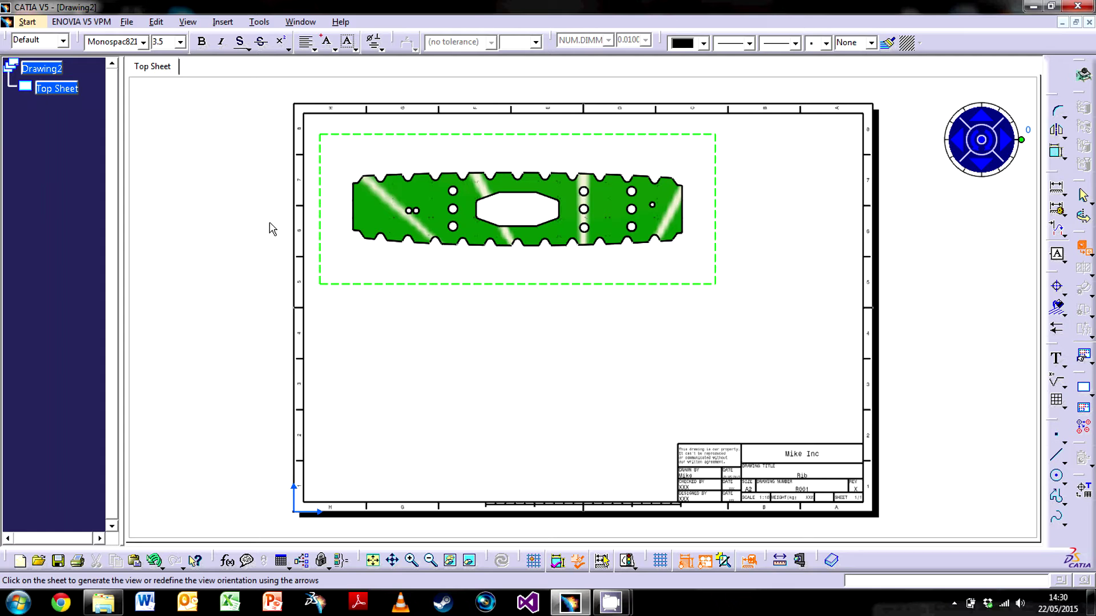
# Try the view-wizard compass rotations, then leave the front view preview at 0° orientation
pyautogui.click(959, 146)
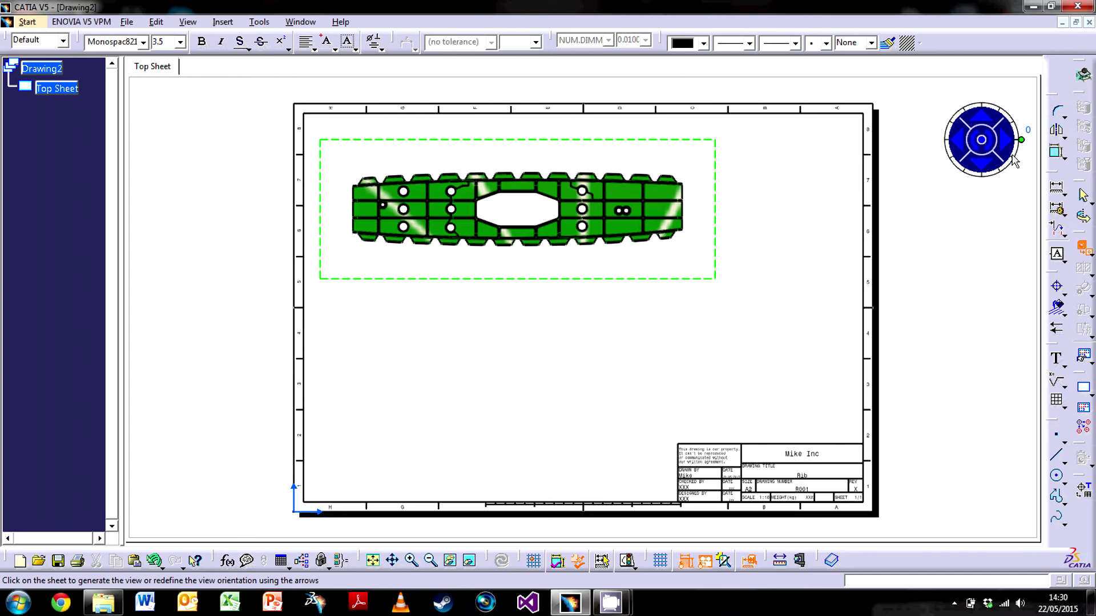
pyautogui.click(981, 164)
pyautogui.click(981, 117)
pyautogui.moveTo(1021, 141)
pyautogui.mouseDown()
pyautogui.moveTo(1018, 115)
pyautogui.moveTo(1027, 148)
pyautogui.mouseUp()
pyautogui.rightClick(1024, 144)
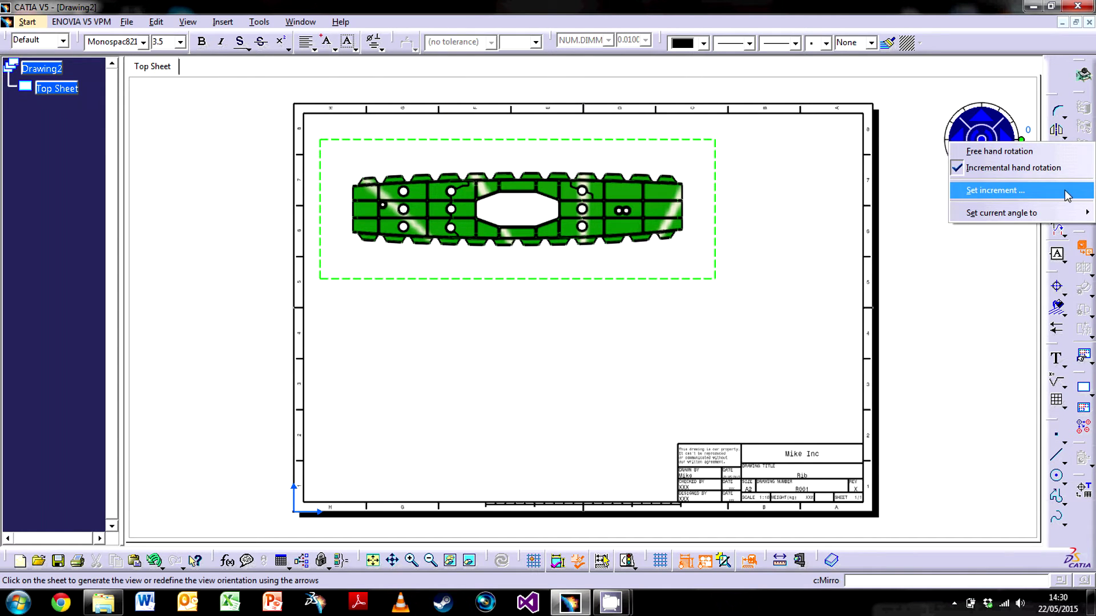
pyautogui.moveTo(998, 213)
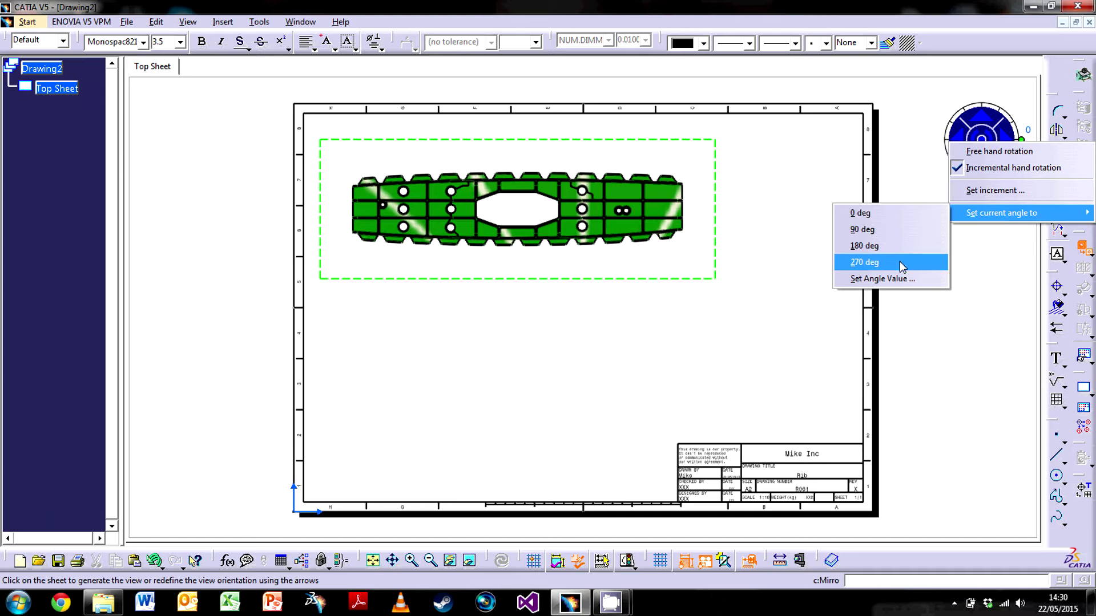
pyautogui.click(919, 183)
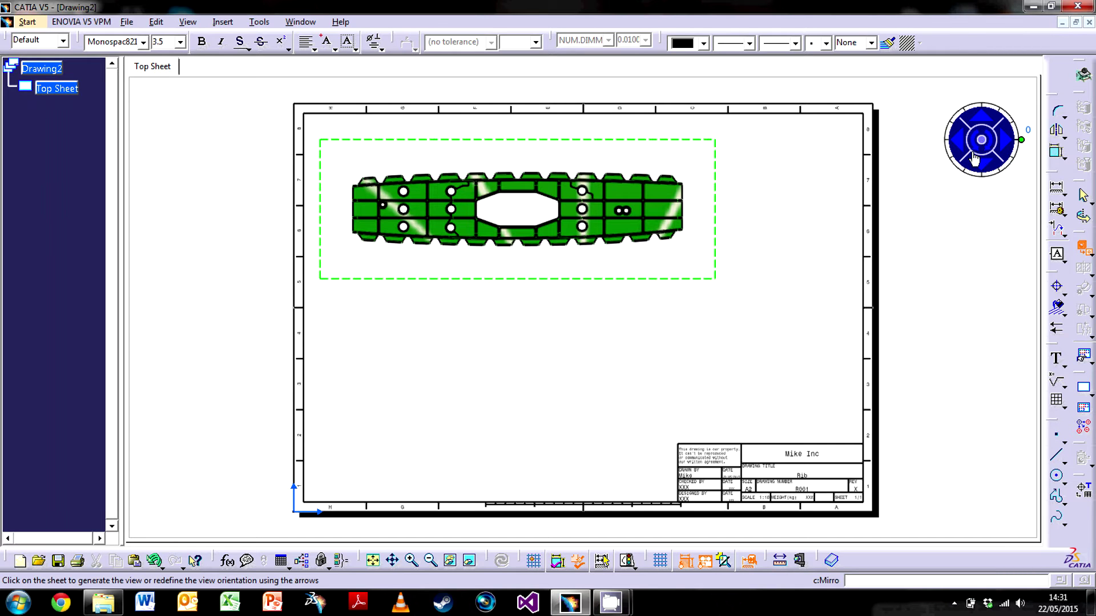
# Generate the front view and move it up and to the right on the sheet
pyautogui.click(530, 317)
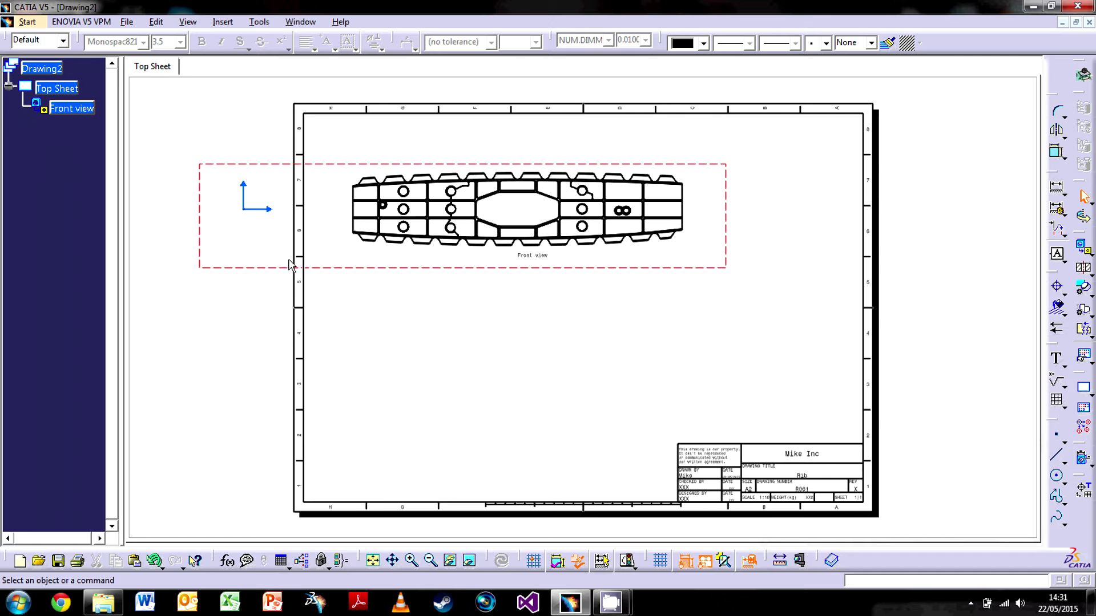
pyautogui.moveTo(350, 171); pyautogui.dragTo(419, 143)
pyautogui.click(423, 285)
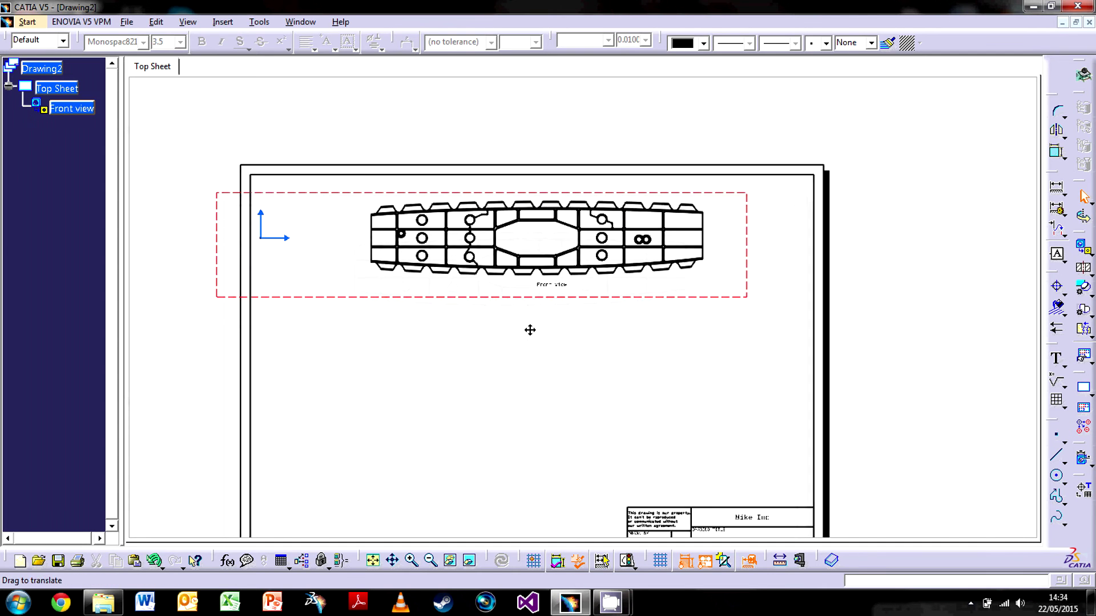
# Zoom and pan across the front view to inspect its pockets, circular cutout and profile lines
pyautogui.moveTo(529, 325)
pyautogui.keyDown('ctrl'); pyautogui.mouseDown(button='middle')
pyautogui.moveTo(508, 198)
pyautogui.moveTo(666, 281)
pyautogui.moveTo(695, 247)
pyautogui.moveTo(558, 401)
pyautogui.mouseUp(button='middle'); pyautogui.keyUp('ctrl')
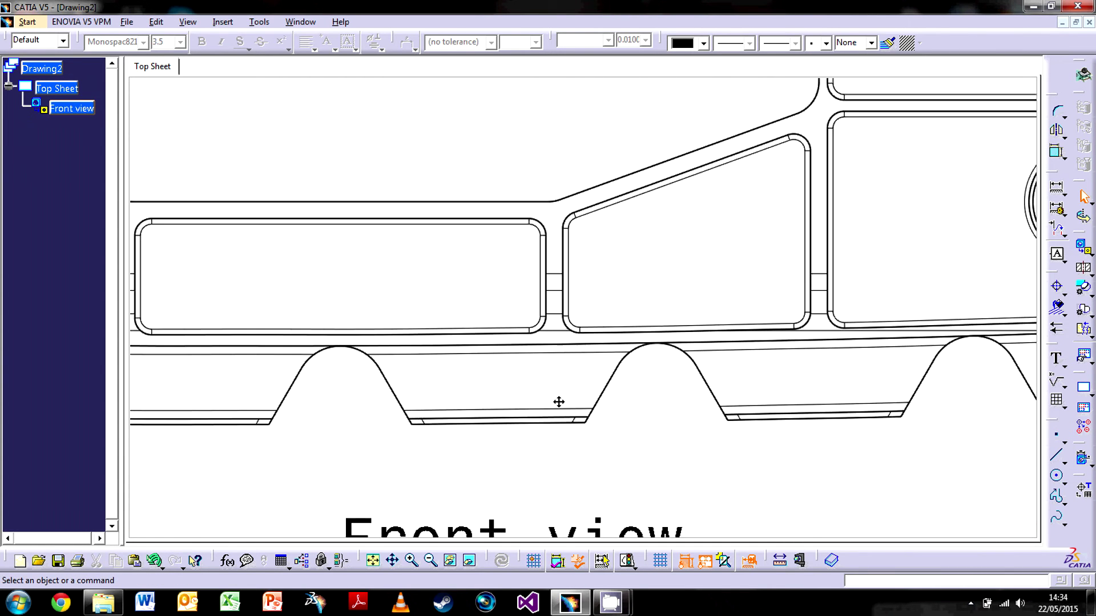
pyautogui.moveTo(350, 445)
pyautogui.mouseDown(button='middle')
pyautogui.moveTo(618, 425)
pyautogui.moveTo(516, 441)
pyautogui.moveTo(550, 445)
pyautogui.mouseUp(button='middle')
pyautogui.moveTo(423, 435); pyautogui.dragTo(591, 443, button='middle')
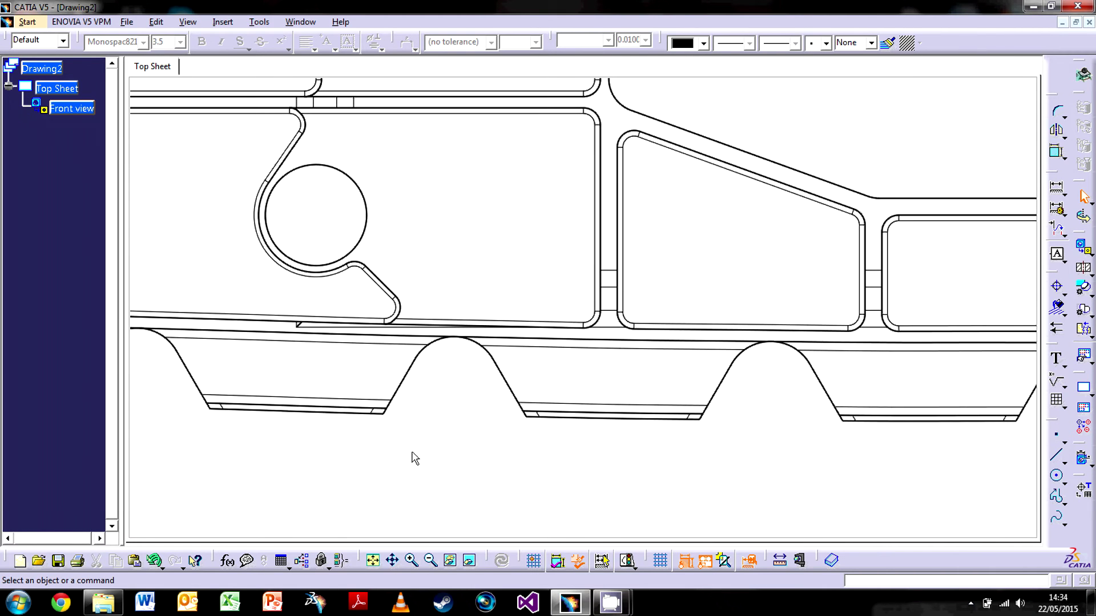
pyautogui.moveTo(415, 459)
pyautogui.mouseDown(button='middle')
pyautogui.moveTo(447, 430)
pyautogui.moveTo(484, 364)
pyautogui.mouseUp(button='middle')
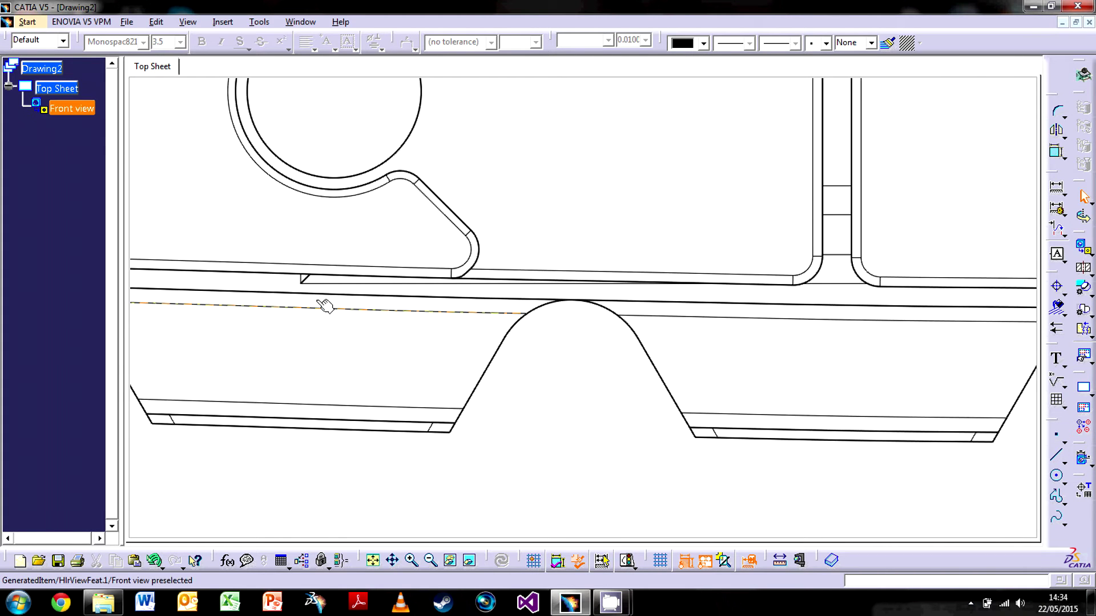
pyautogui.moveTo(547, 369)
pyautogui.mouseDown(button='middle')
pyautogui.moveTo(354, 374)
pyautogui.moveTo(362, 361)
pyautogui.mouseUp(button='middle')
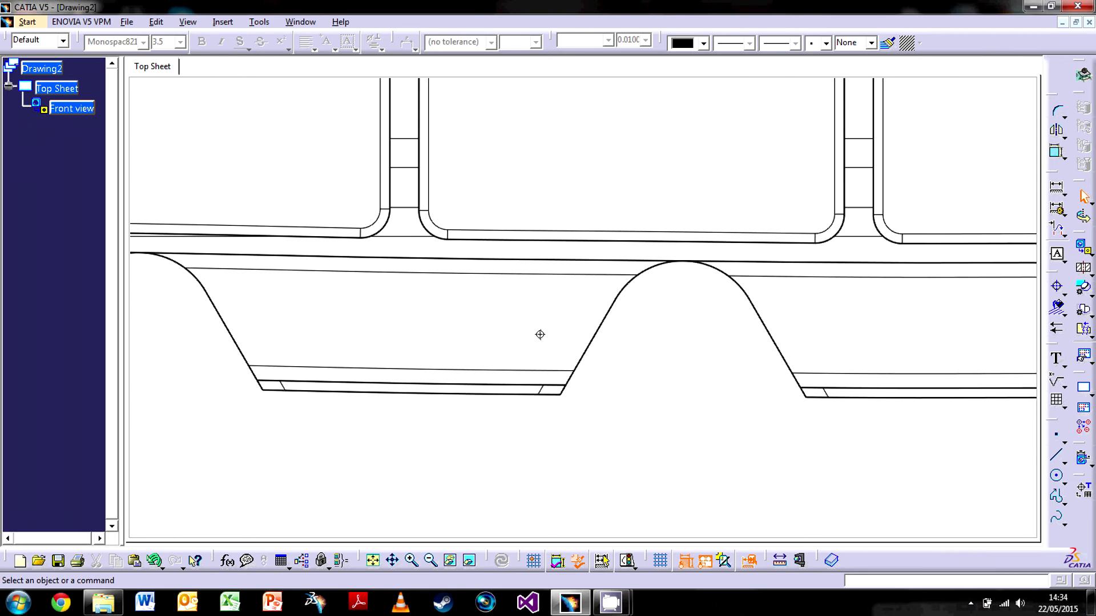
pyautogui.moveTo(541, 333); pyautogui.dragTo(510, 395, button='middle')
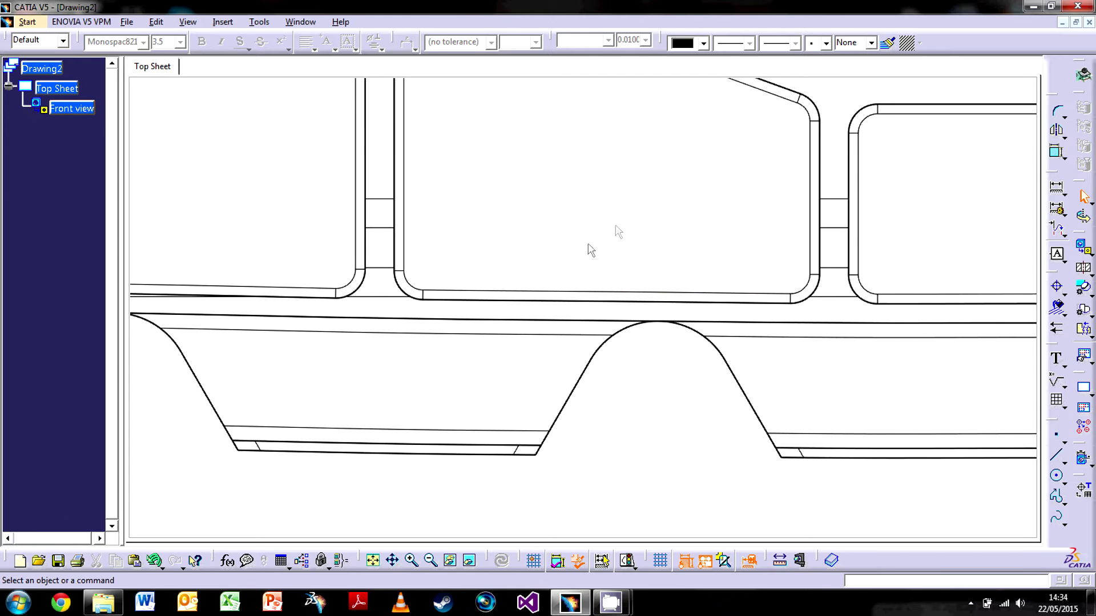
pyautogui.scroll(-3, 584, 224)
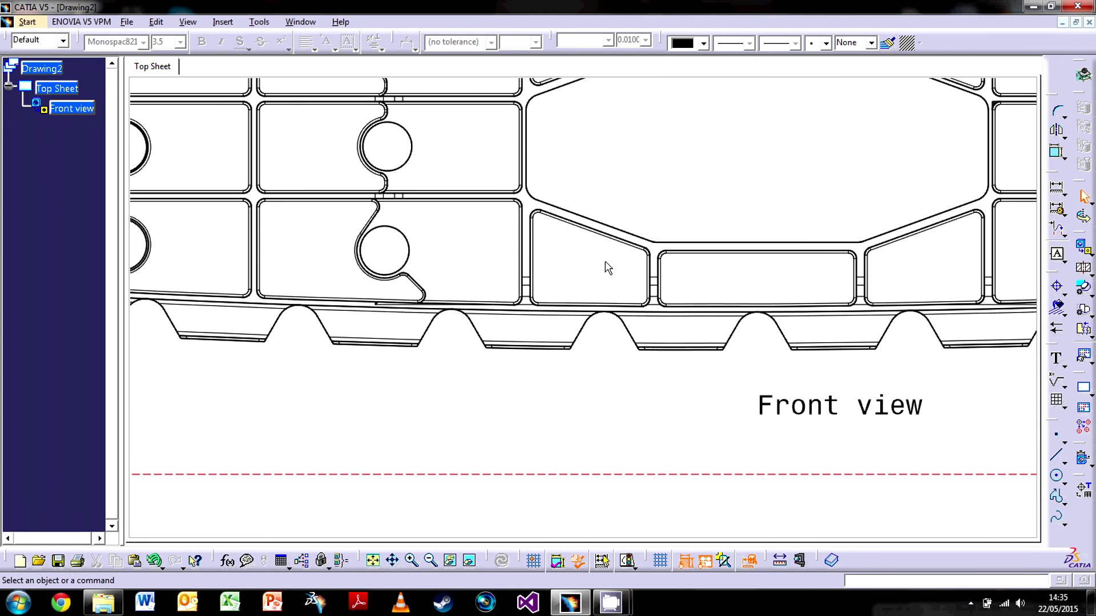
pyautogui.scroll(-3, 399, 288)
pyautogui.scroll(-5, 367, 122)
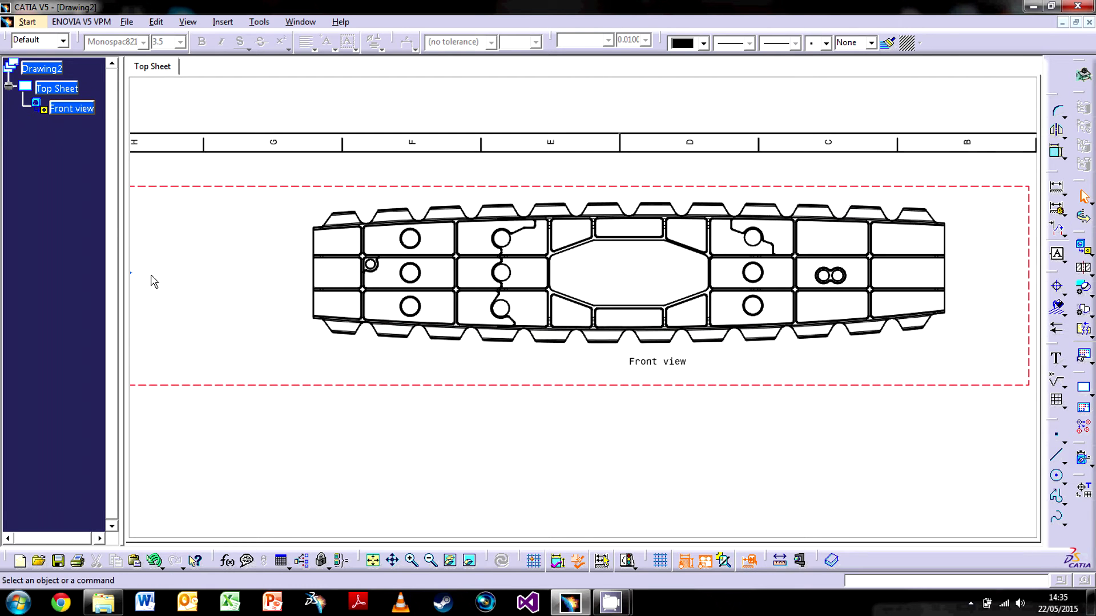
pyautogui.scroll(-1, 496, 344)
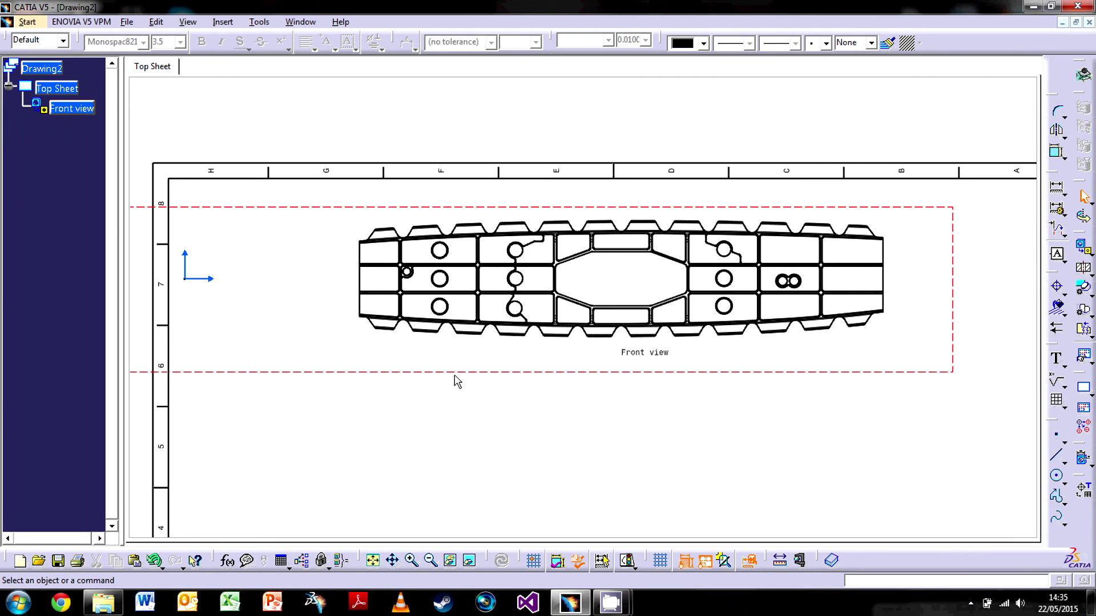
# In the Front view's properties, turn off Hidden Lines and set Fillets to Symbolic
pyautogui.rightClick(531, 379)
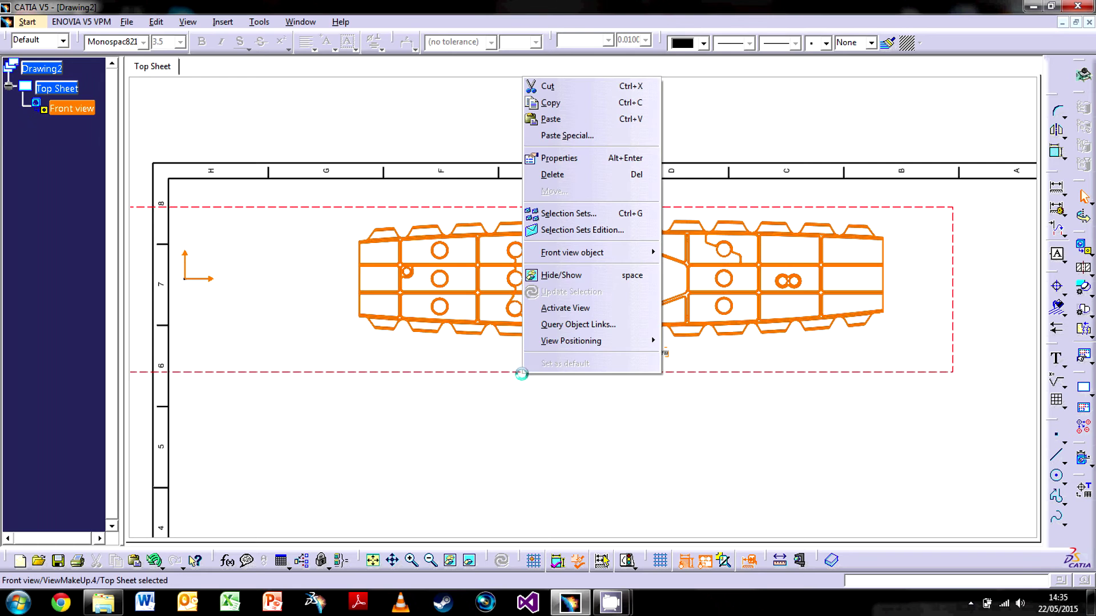
pyautogui.click(556, 163)
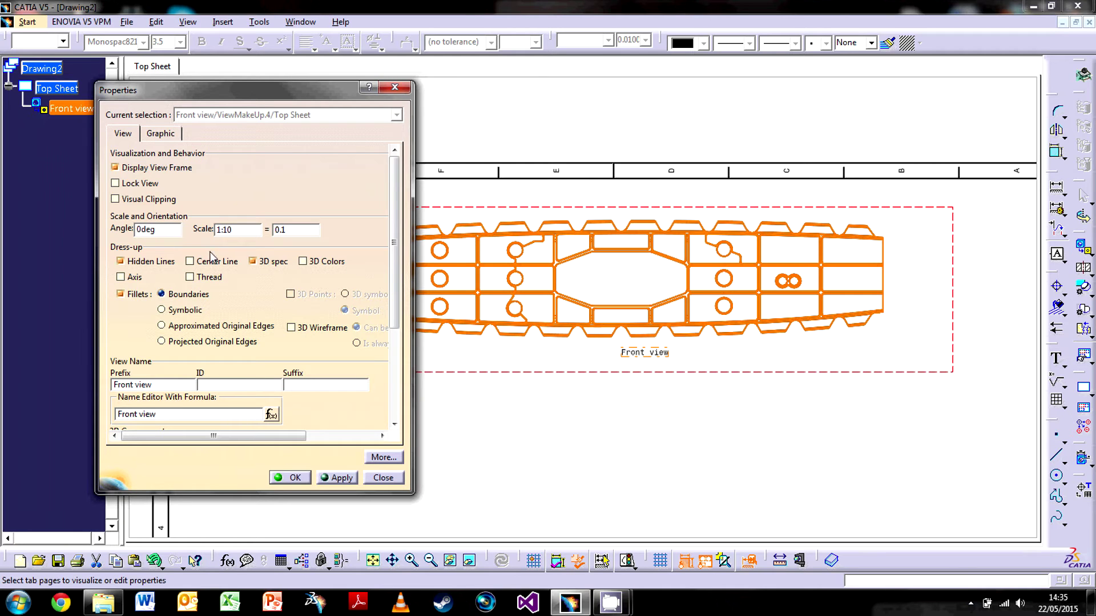
pyautogui.click(121, 261)
pyautogui.click(161, 310)
pyautogui.click(338, 480)
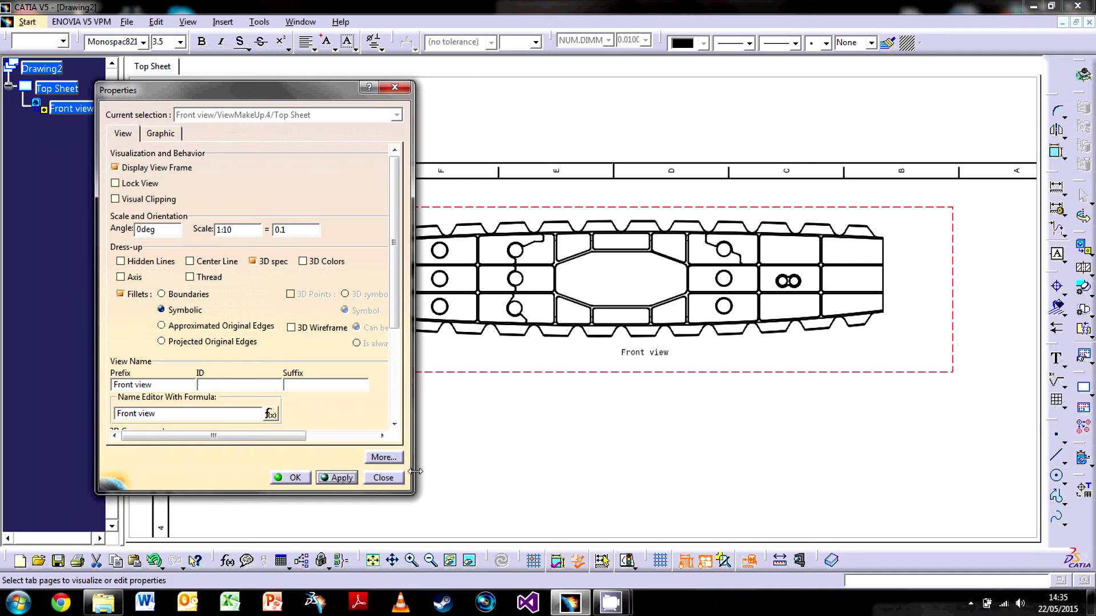
pyautogui.click(380, 481)
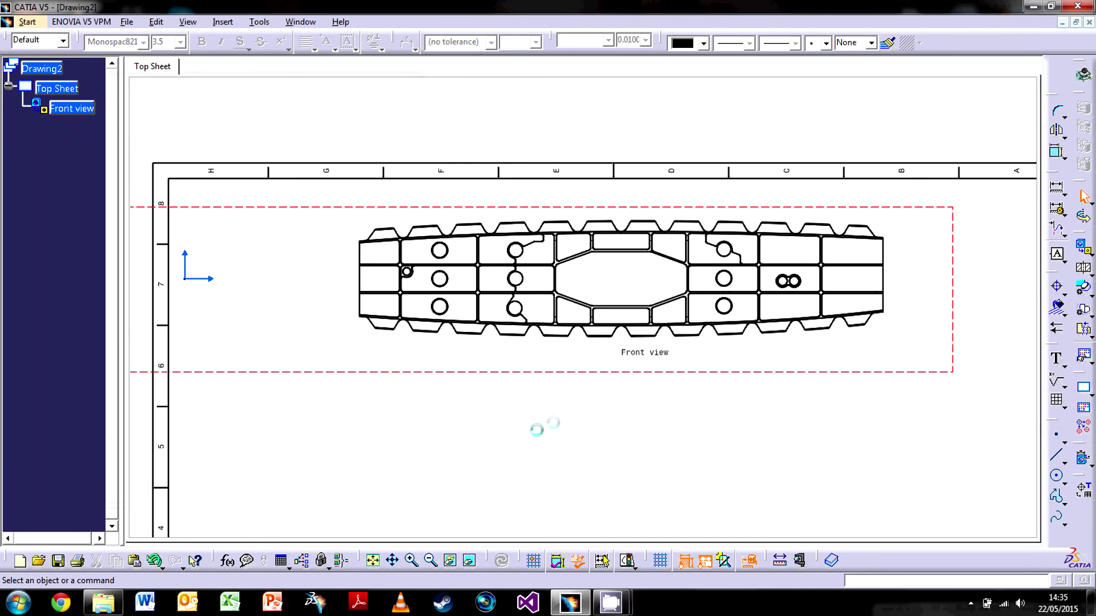
# Zoom and pan over the Front view's pockets and channel, then out to the sheet border
pyautogui.scroll(2, 570, 414)
pyautogui.scroll(3, 561, 391)
pyautogui.scroll(1, 565, 408)
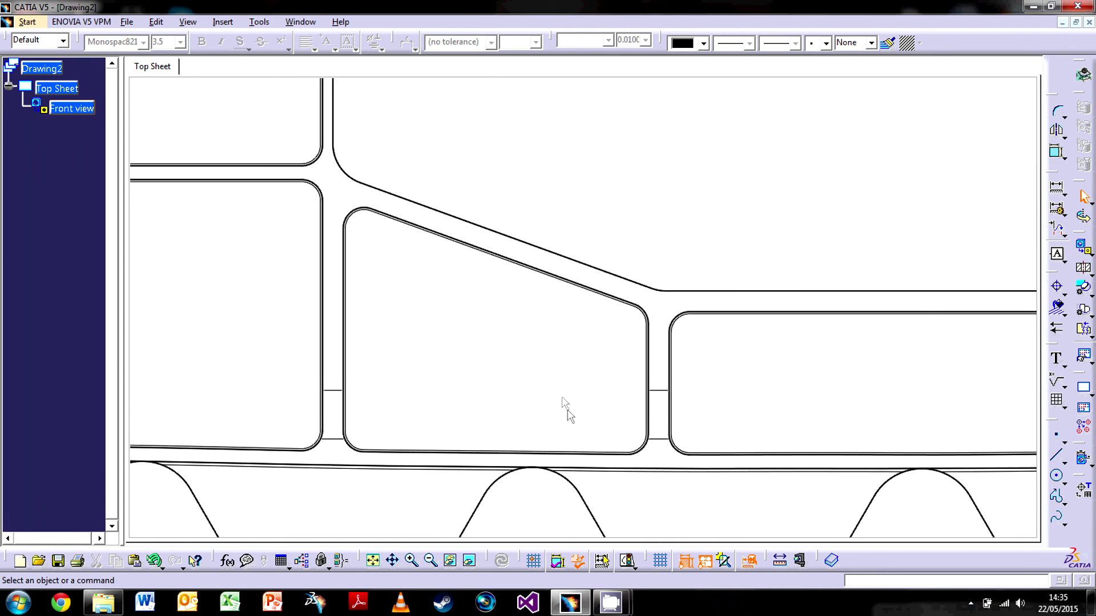
pyautogui.scroll(1, 455, 313)
pyautogui.scroll(2, 628, 432)
pyautogui.moveTo(630, 432)
pyautogui.mouseDown(button='middle')
pyautogui.moveTo(553, 364)
pyautogui.moveTo(516, 303)
pyautogui.moveTo(413, 303)
pyautogui.mouseUp(button='middle')
pyautogui.scroll(1, 413, 303)
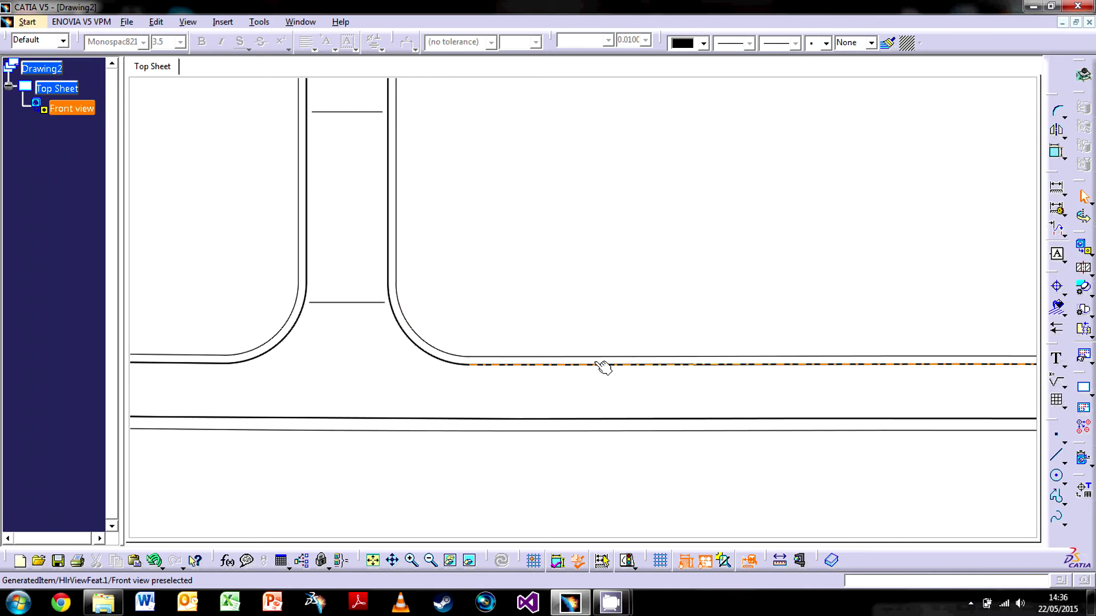
pyautogui.moveTo(337, 443)
pyautogui.mouseDown(button='middle')
pyautogui.moveTo(489, 420)
pyautogui.moveTo(450, 384)
pyautogui.moveTo(482, 469)
pyautogui.moveTo(445, 498)
pyautogui.moveTo(447, 423)
pyautogui.moveTo(496, 430)
pyautogui.moveTo(497, 490)
pyautogui.moveTo(477, 443)
pyautogui.moveTo(587, 451)
pyautogui.mouseUp(button='middle')
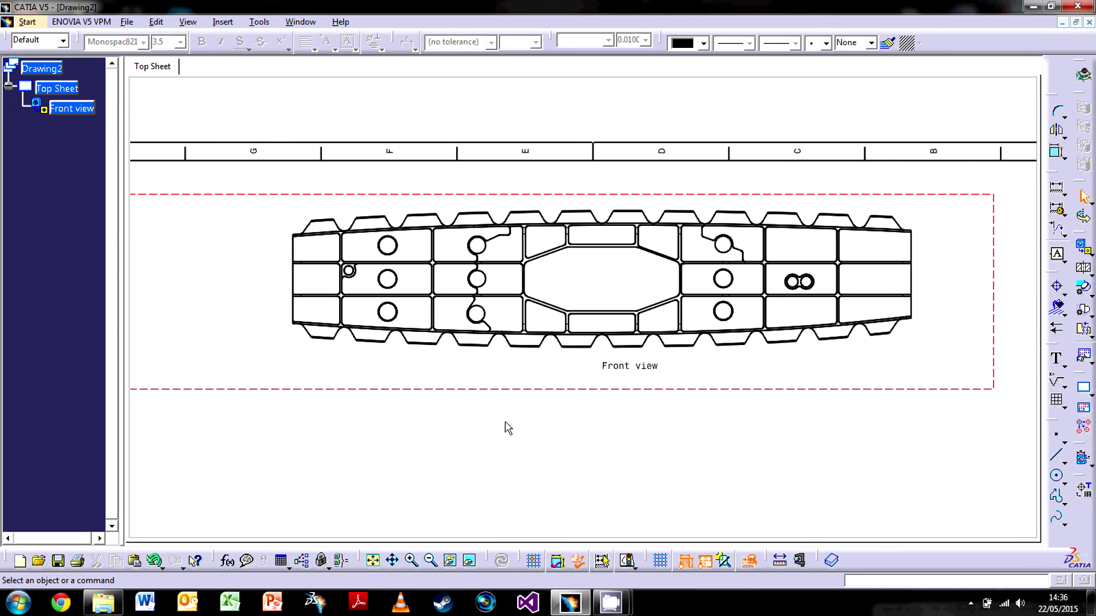
pyautogui.moveTo(494, 417)
pyautogui.mouseDown(button='middle')
pyautogui.moveTo(489, 409)
pyautogui.moveTo(507, 438)
pyautogui.mouseUp(button='middle')
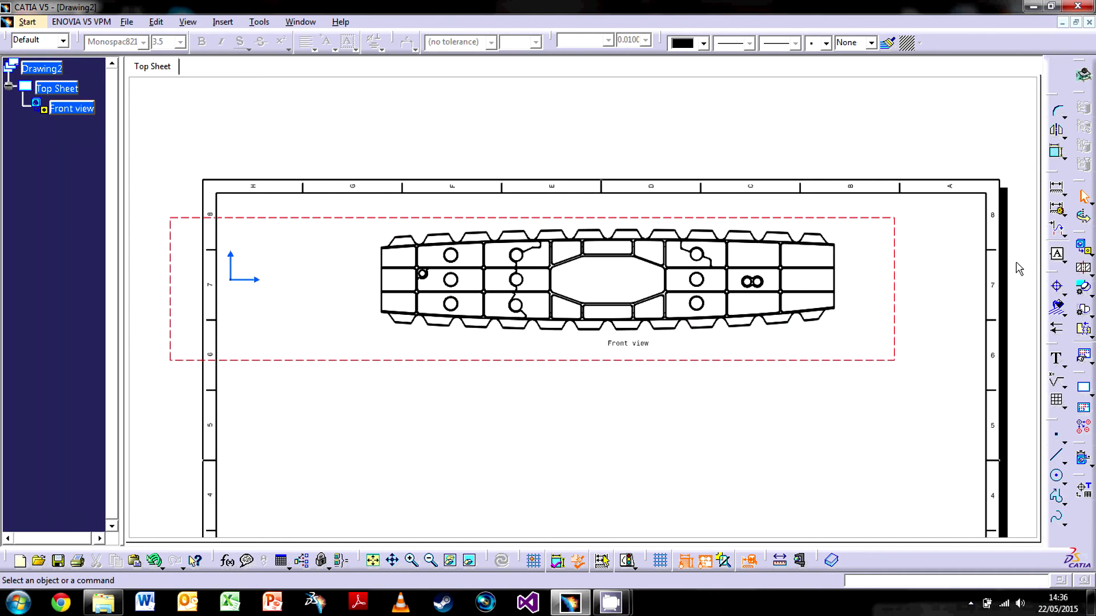
# Create a projected Top view from the Front view, placed directly below it
pyautogui.click(1088, 251)
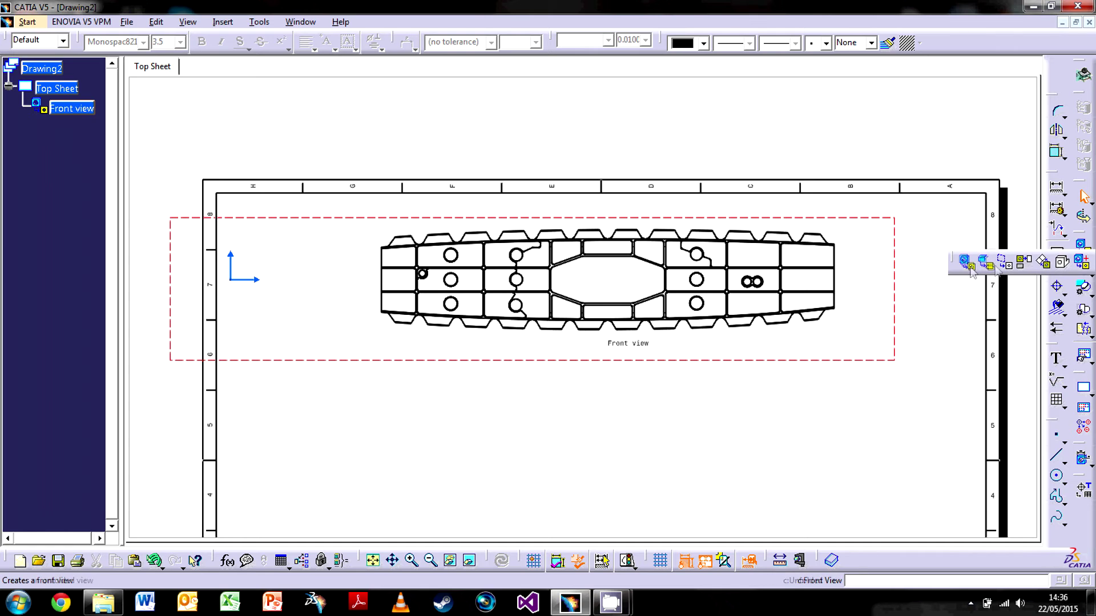
pyautogui.click(1025, 265)
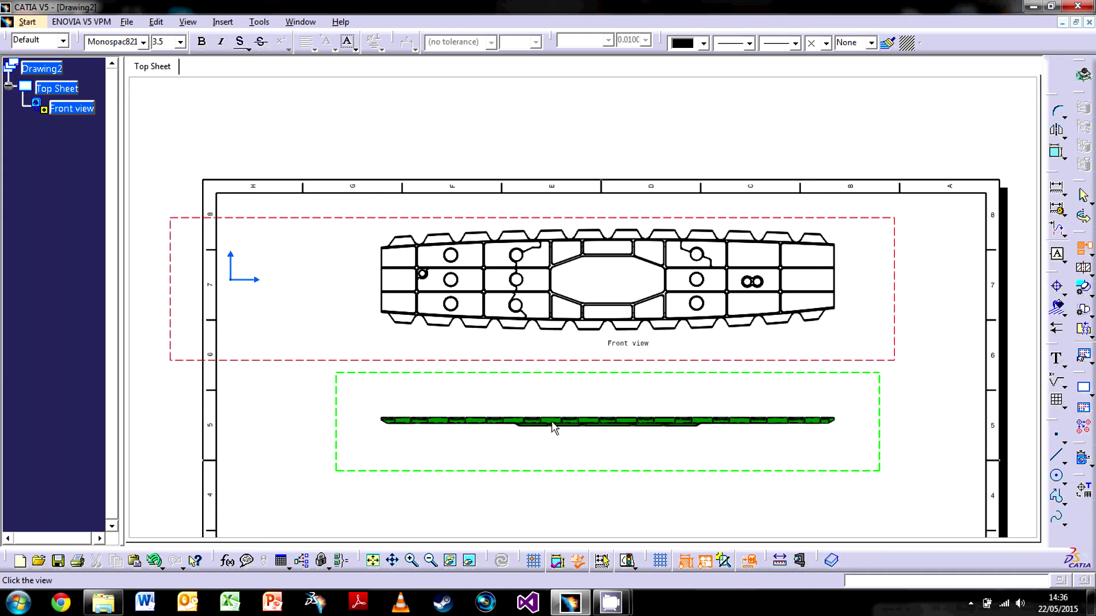
pyautogui.moveTo(554, 427); pyautogui.dragTo(540, 298)
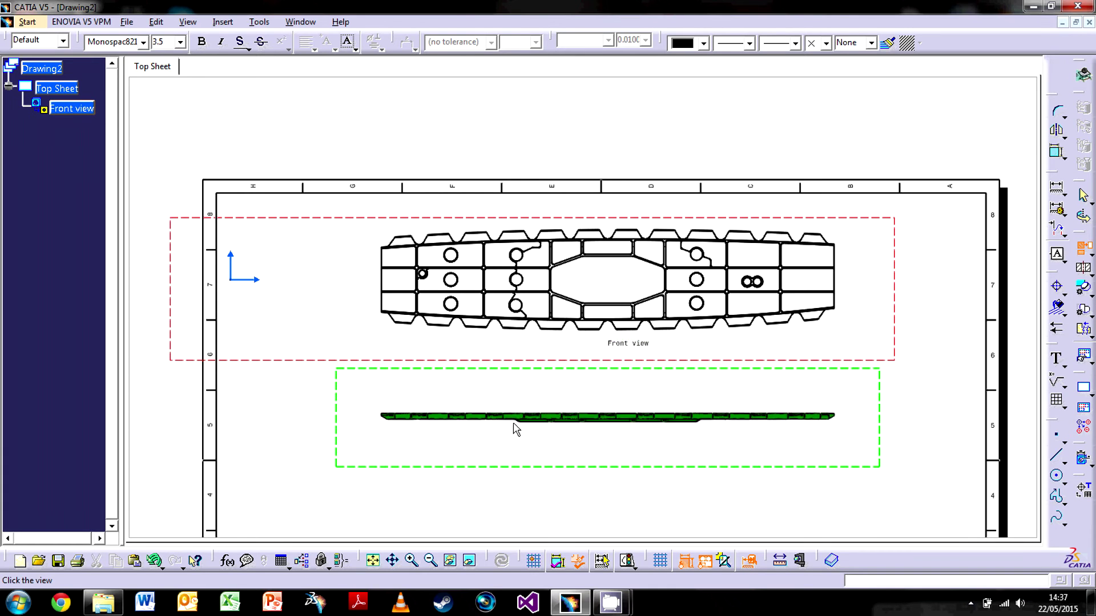
pyautogui.click(564, 422)
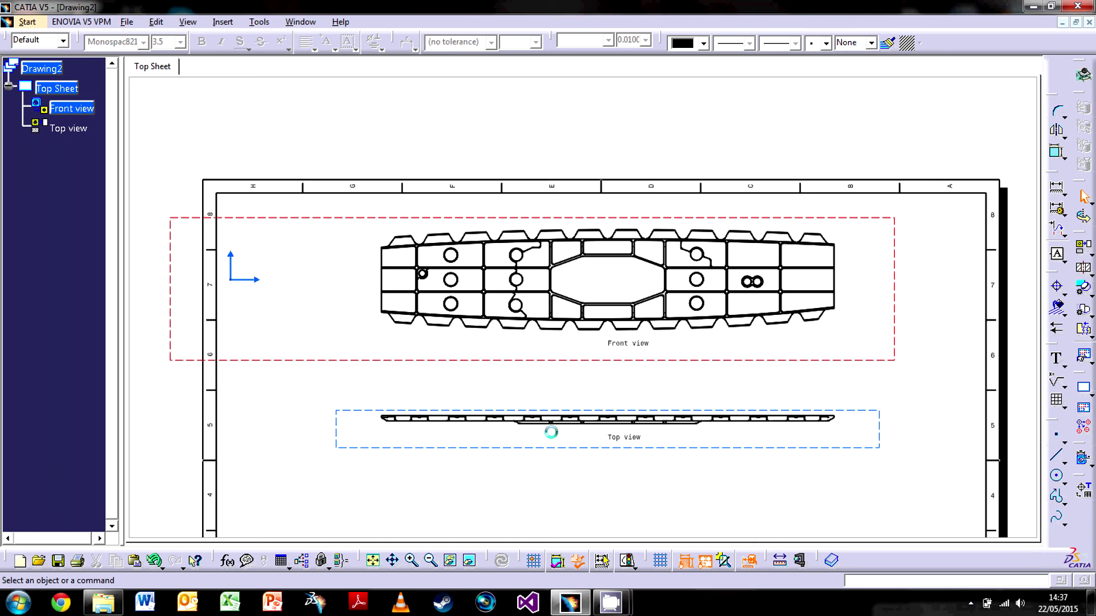
pyautogui.moveTo(565, 475)
pyautogui.mouseDown(button='middle')
pyautogui.moveTo(587, 345)
pyautogui.moveTo(557, 220)
pyautogui.moveTo(514, 381)
pyautogui.moveTo(494, 318)
pyautogui.mouseUp(button='middle')
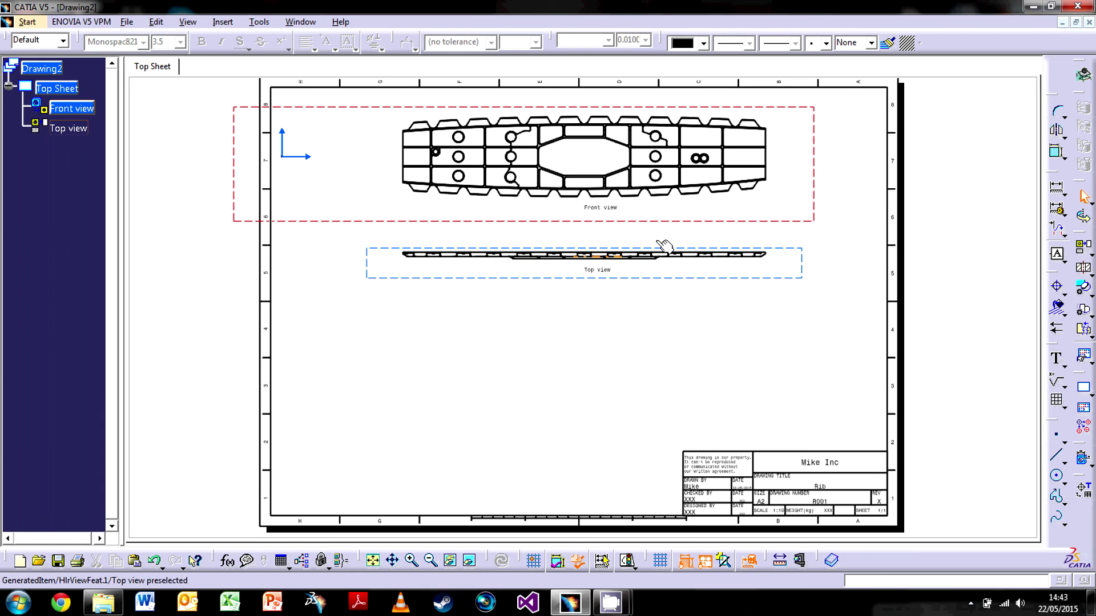
pyautogui.click(1058, 455)
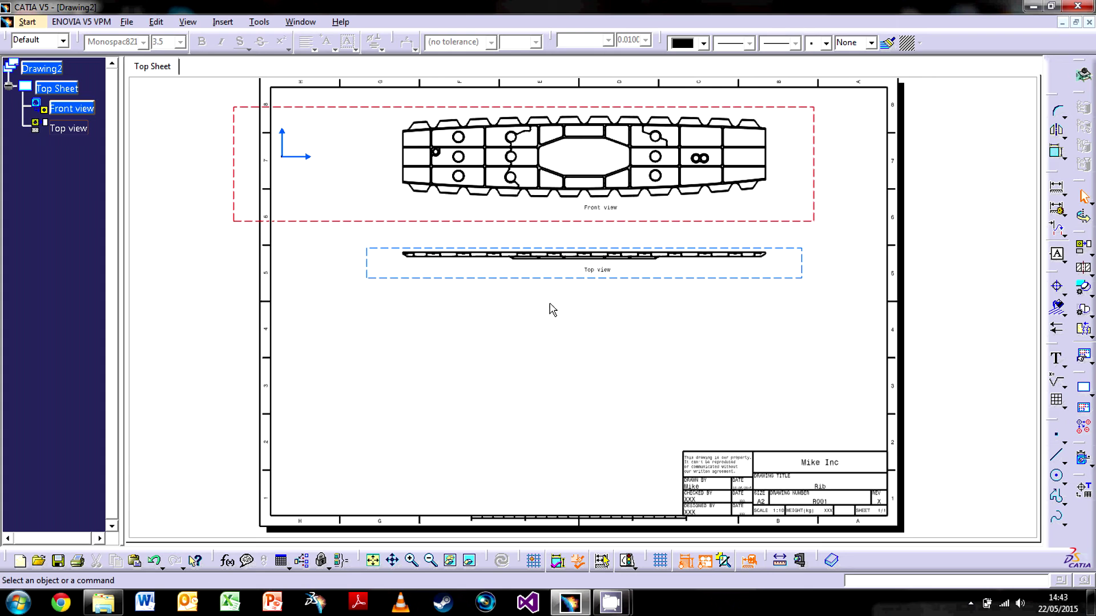
# Activate the Top view and drag it lower beneath the Front view
pyautogui.rightClick(713, 289)
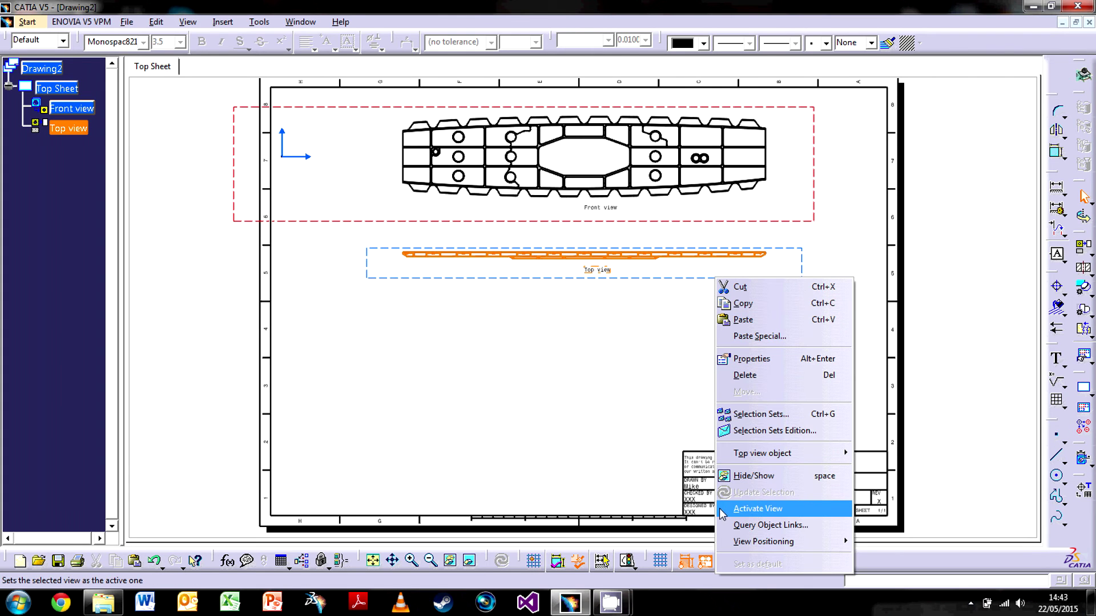
pyautogui.click(783, 509)
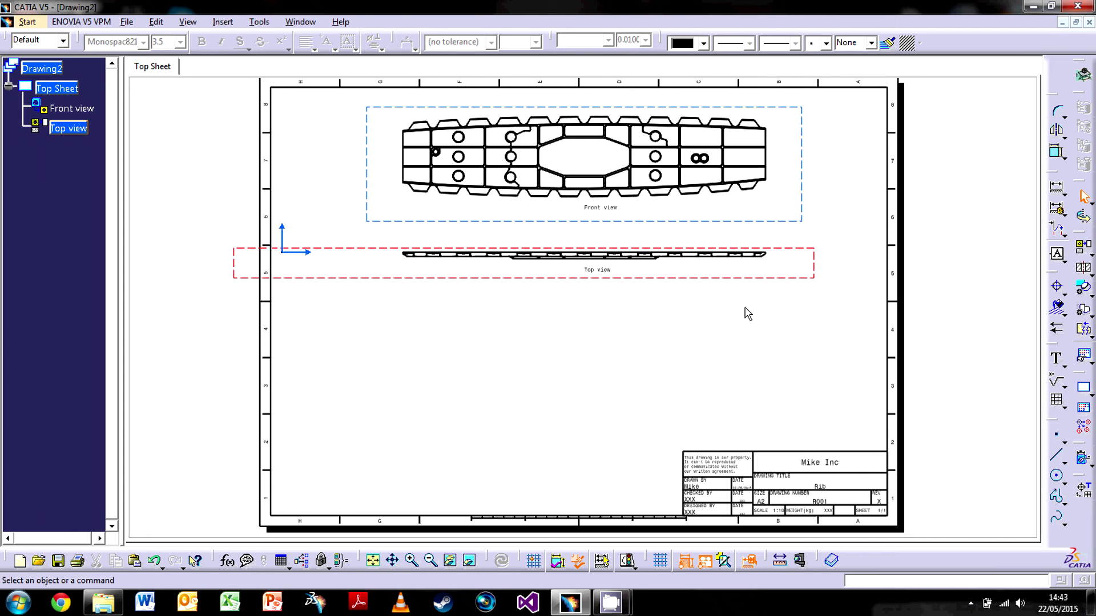
pyautogui.moveTo(685, 279); pyautogui.dragTo(651, 304)
pyautogui.click(607, 330)
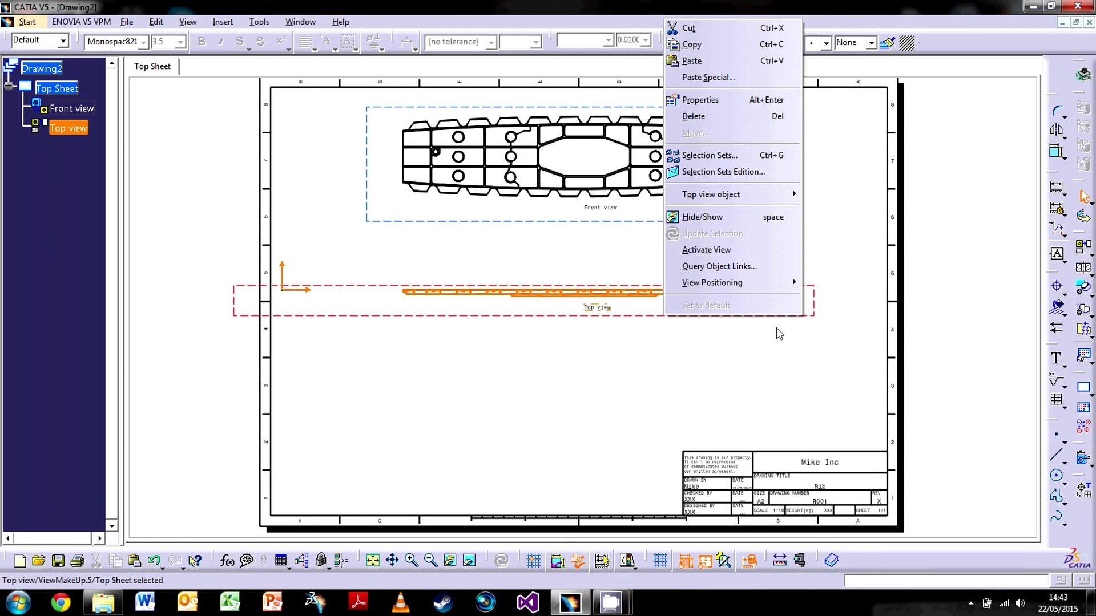
# Position the Top view independently of the Front view and drag it down-left
pyautogui.moveTo(761, 287)
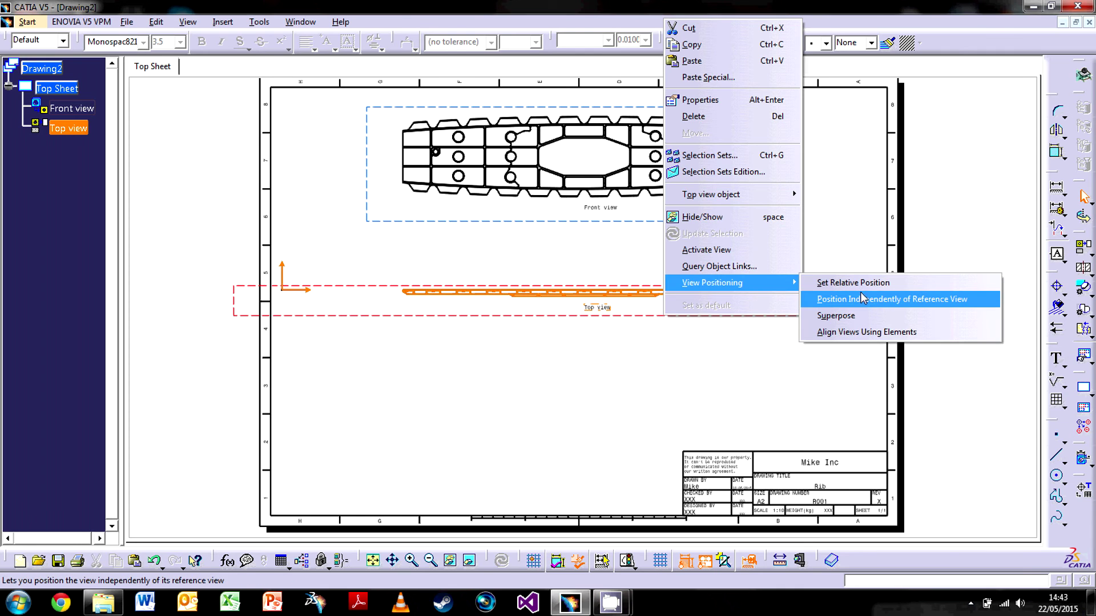
pyautogui.click(918, 300)
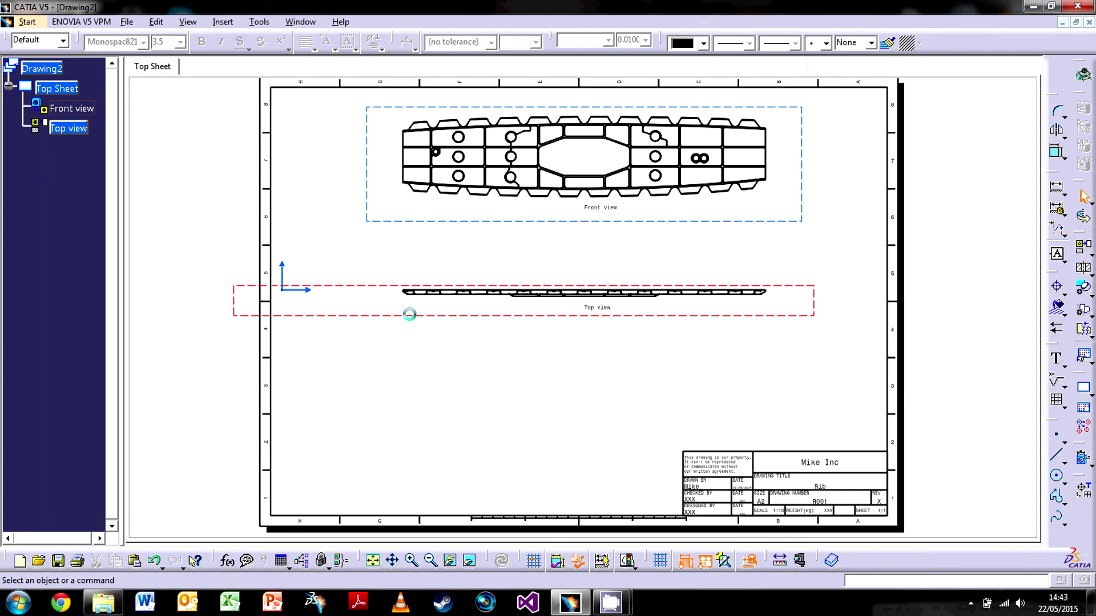
pyautogui.moveTo(409, 310); pyautogui.dragTo(306, 331)
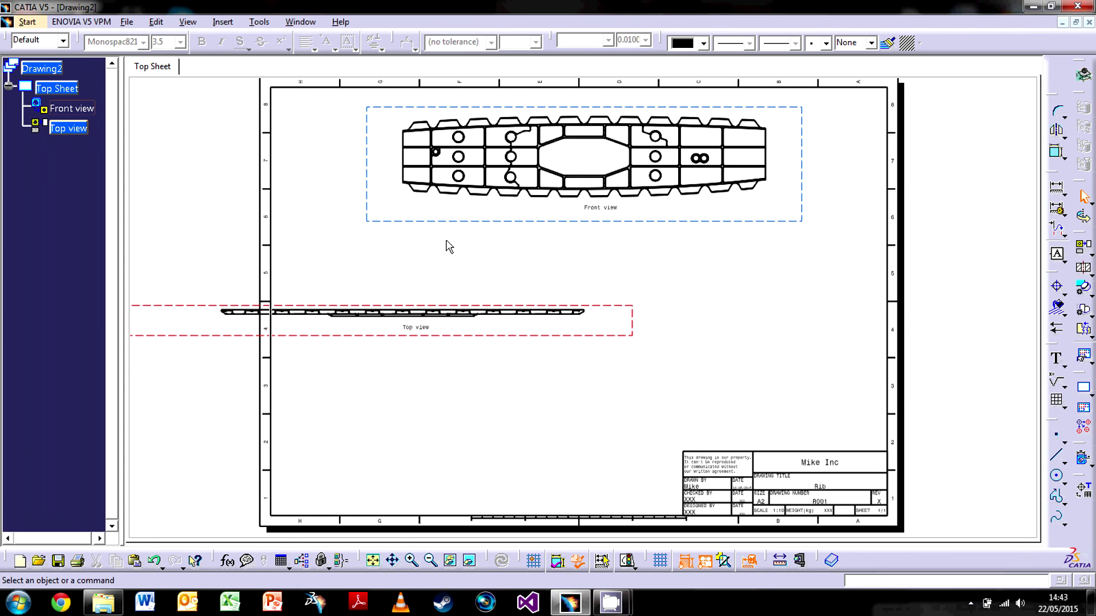
# Re-align the Top view beneath the Front view, then start Align Views Using Elements
pyautogui.rightClick(512, 332)
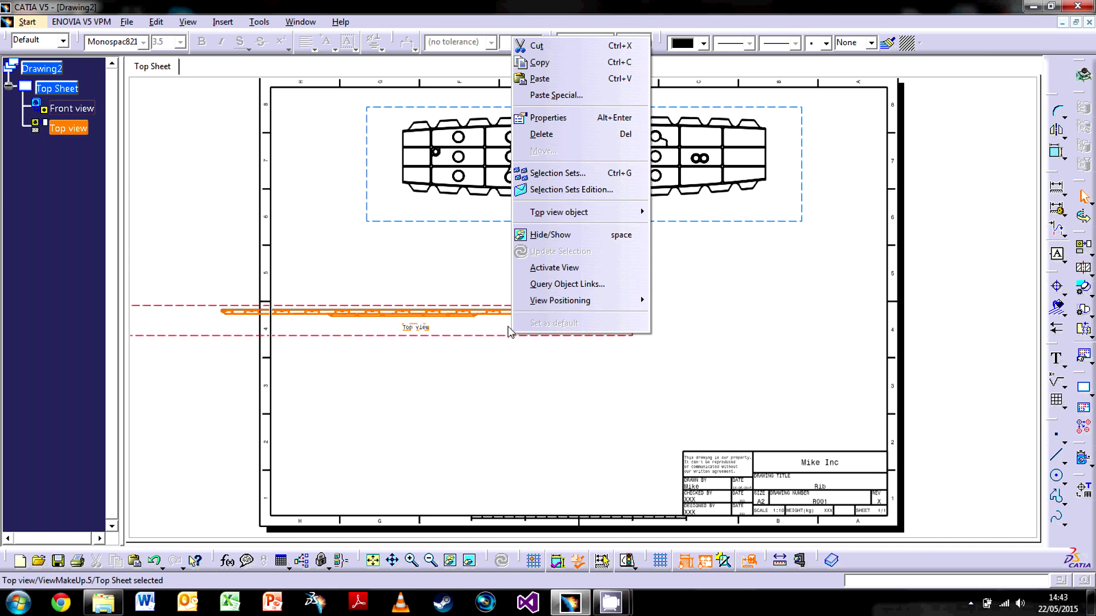
pyautogui.moveTo(521, 303)
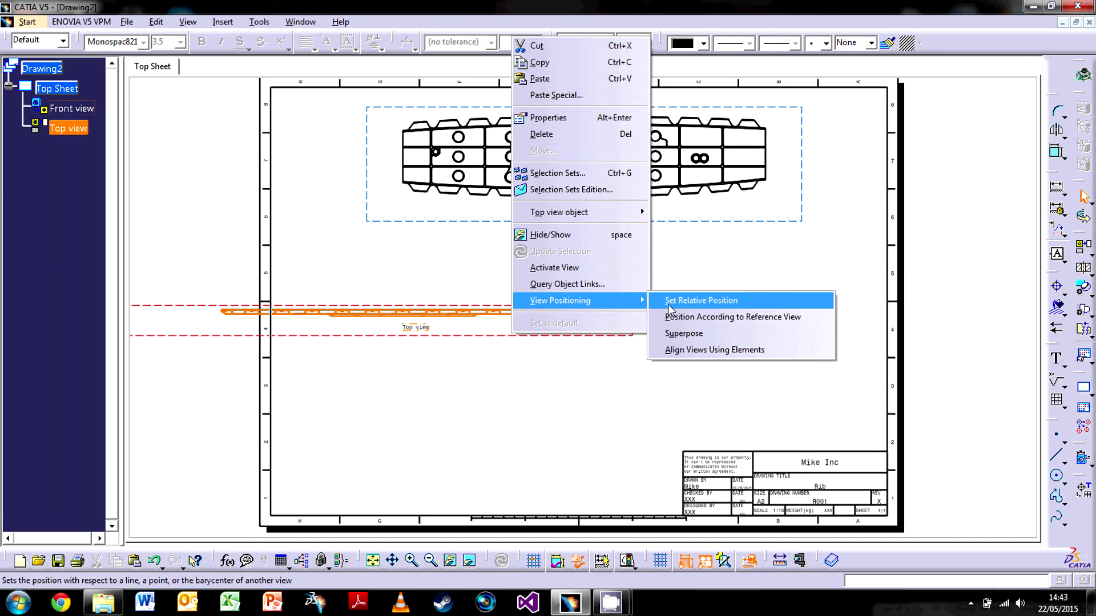
pyautogui.click(763, 320)
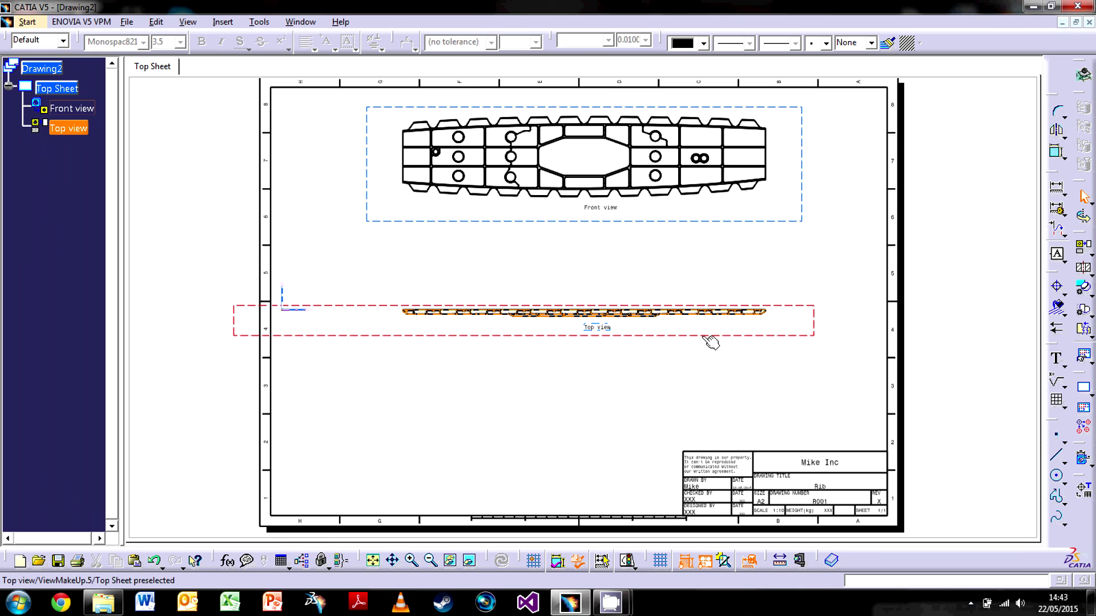
pyautogui.rightClick(685, 337)
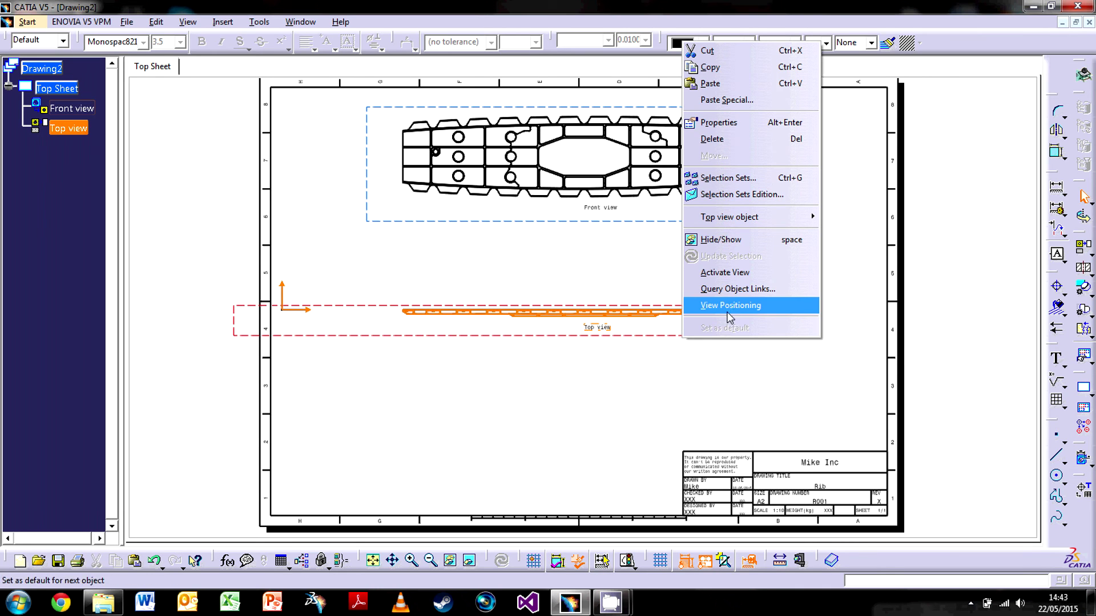
pyautogui.moveTo(729, 314)
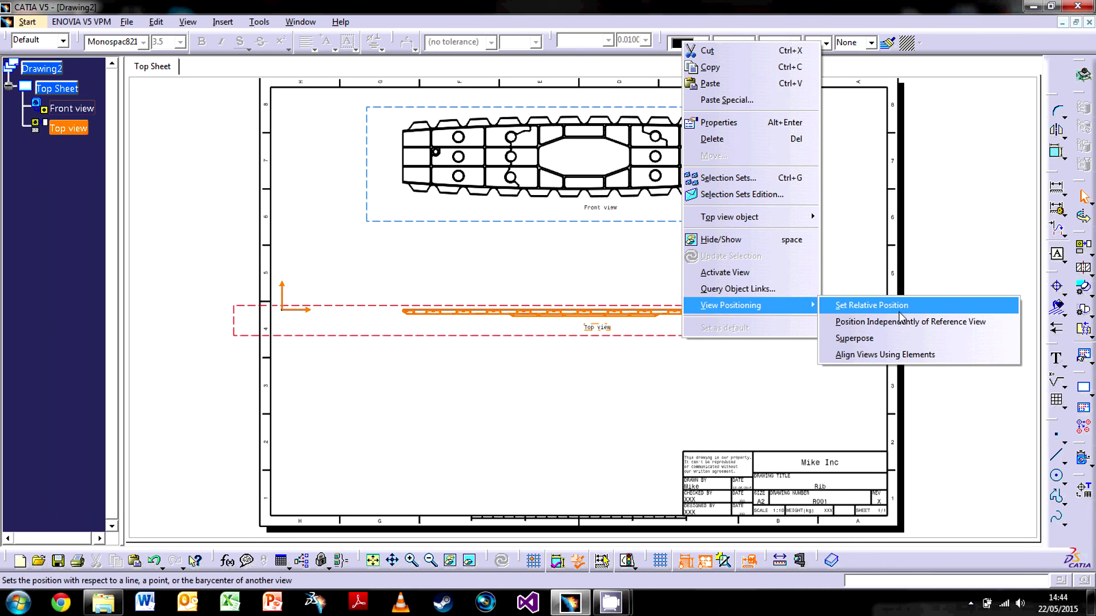
pyautogui.click(937, 352)
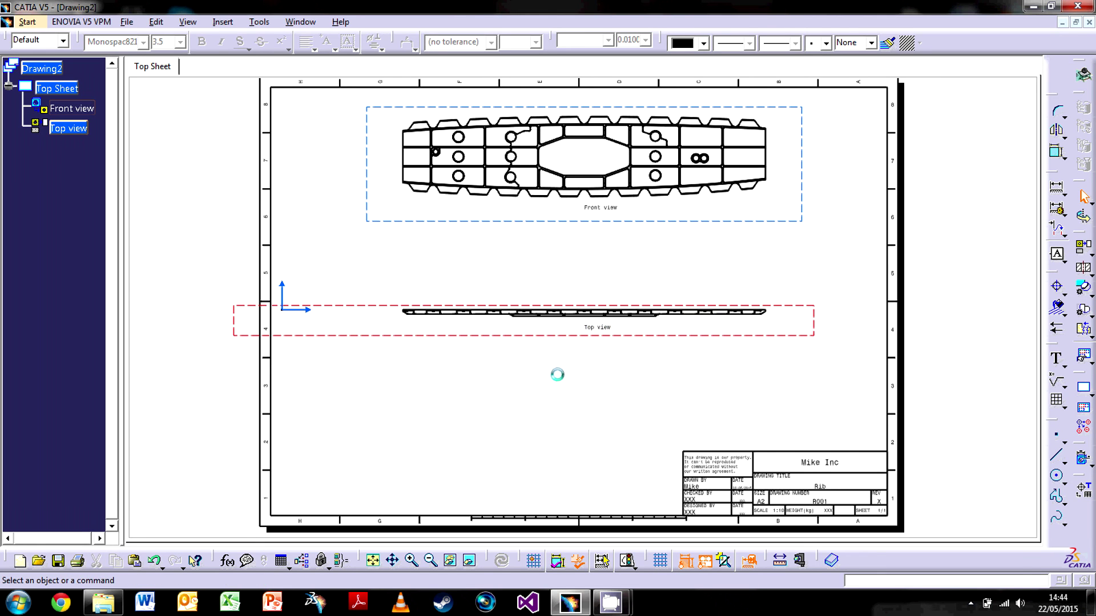
# Align the Top view to the Front view by picking an edge in each view
pyautogui.middleClick(520, 383)
pyautogui.scroll(4, 514, 332)
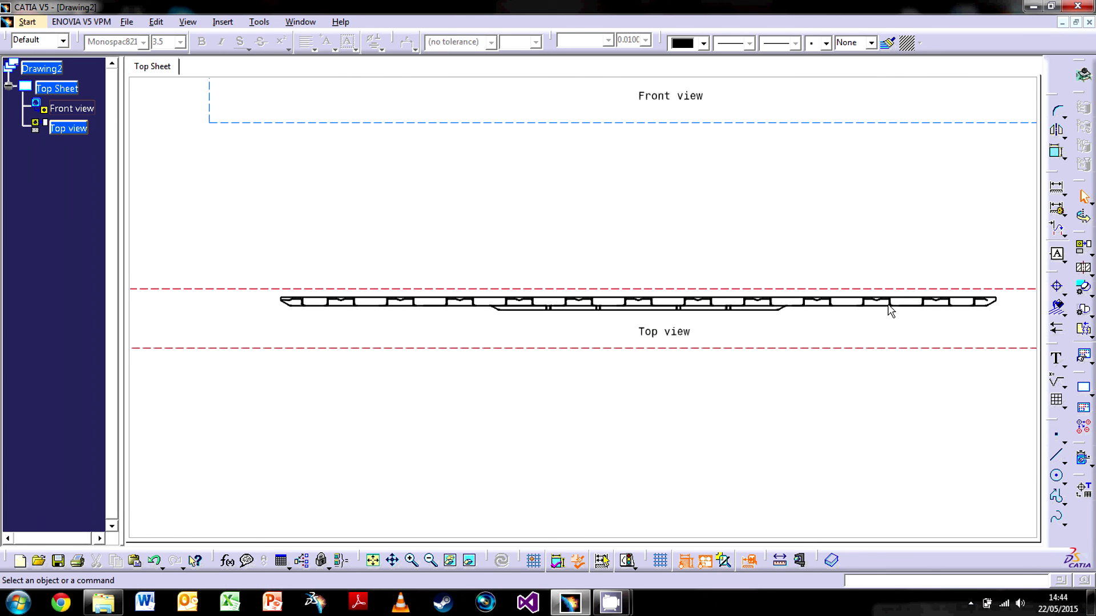
pyautogui.scroll(-4, 550, 386)
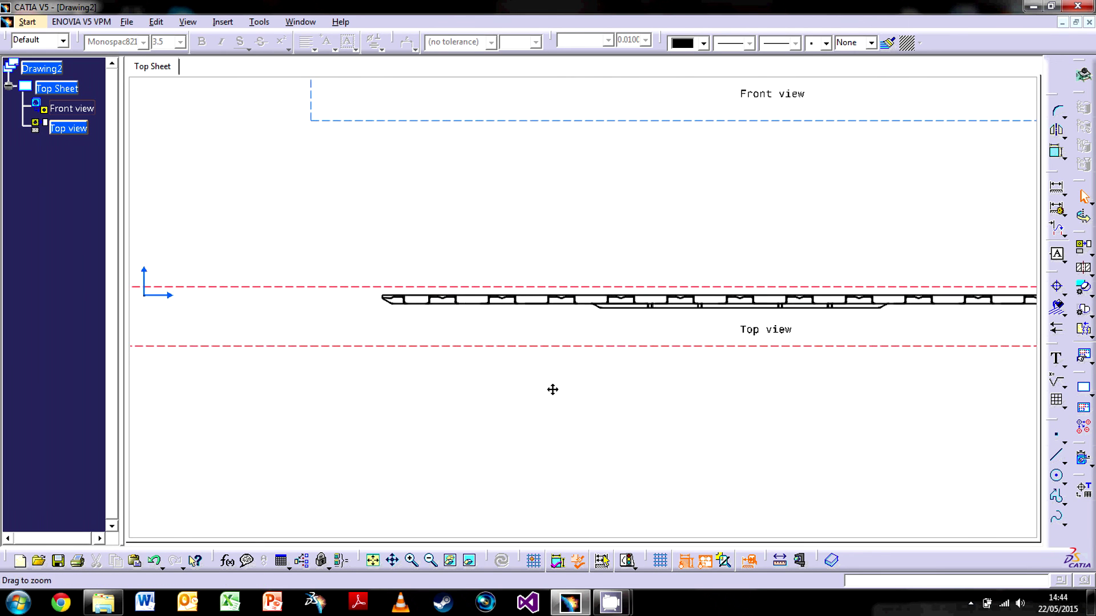
pyautogui.scroll(5, 513, 365)
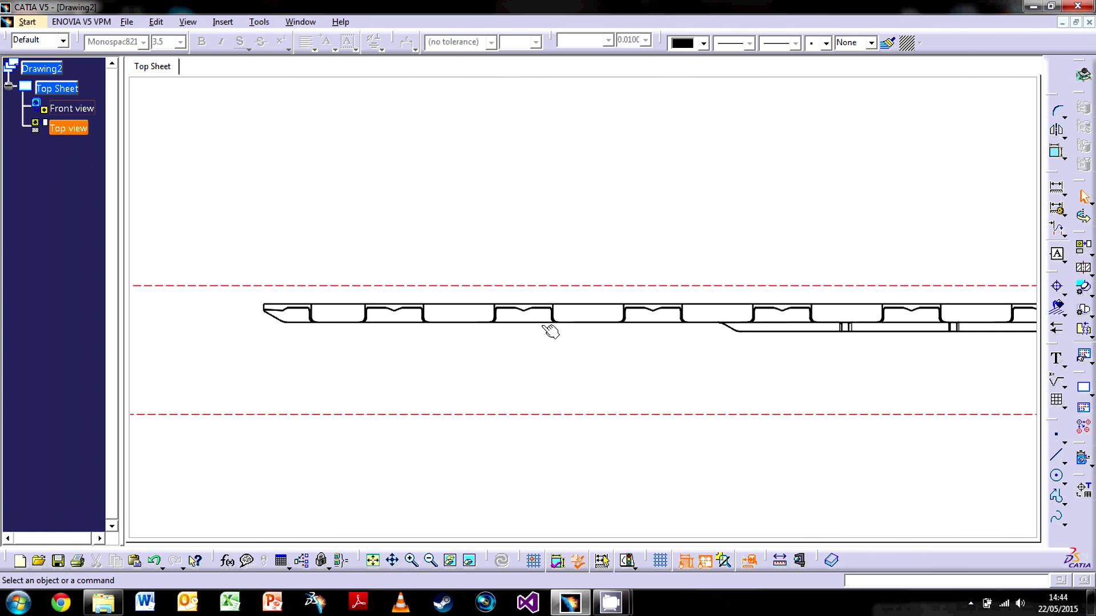
pyautogui.moveTo(492, 338); pyautogui.dragTo(492, 338, button='middle')
pyautogui.scroll(-3, 495, 365)
pyautogui.scroll(6, 582, 256)
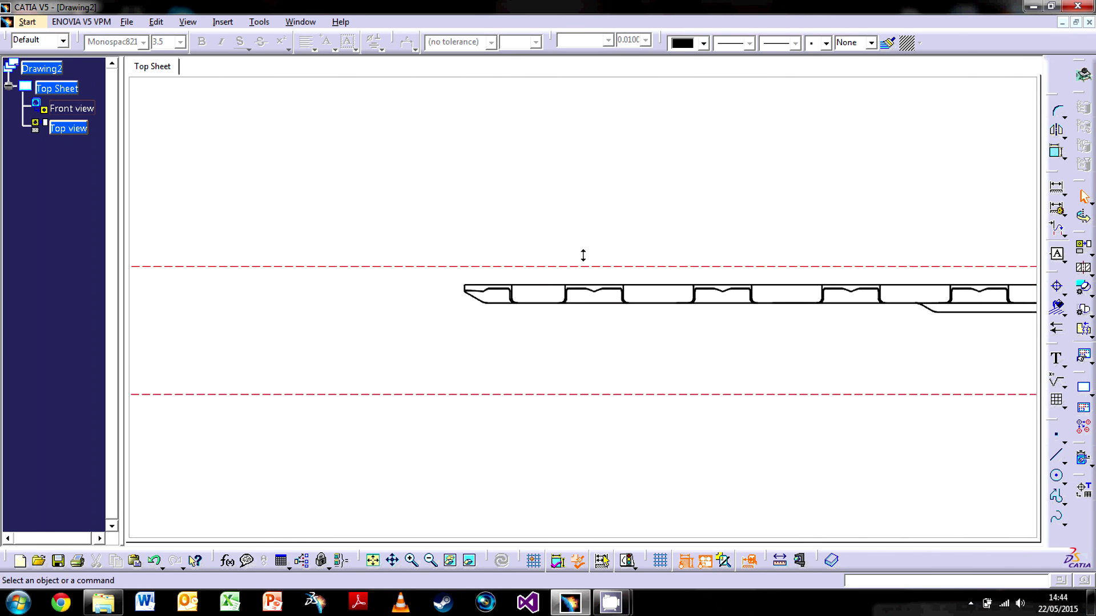
pyautogui.scroll(-6, 577, 288)
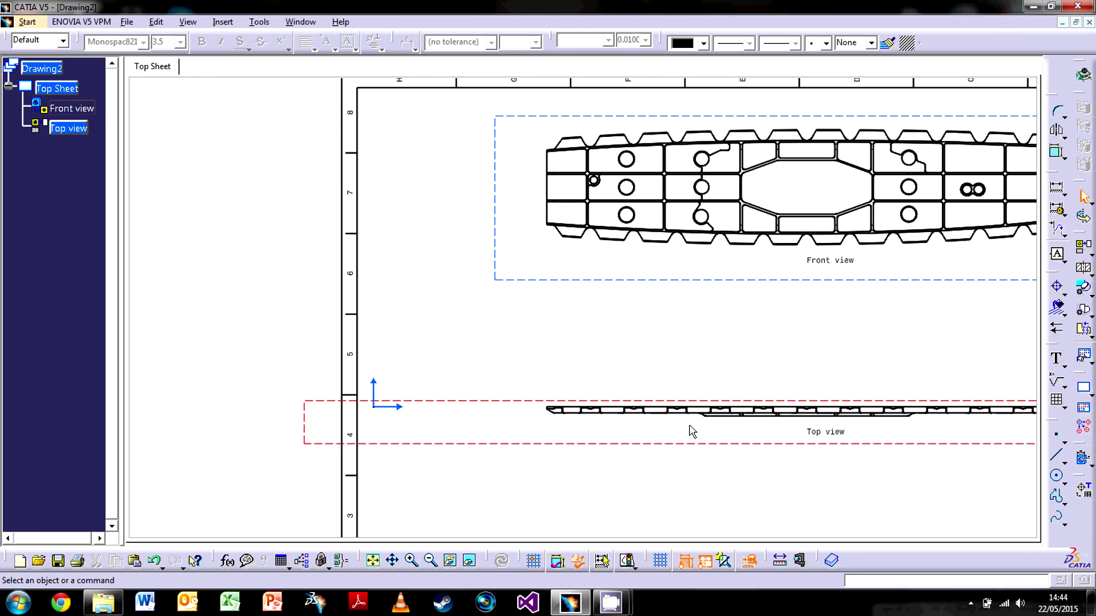
pyautogui.rightClick(687, 448)
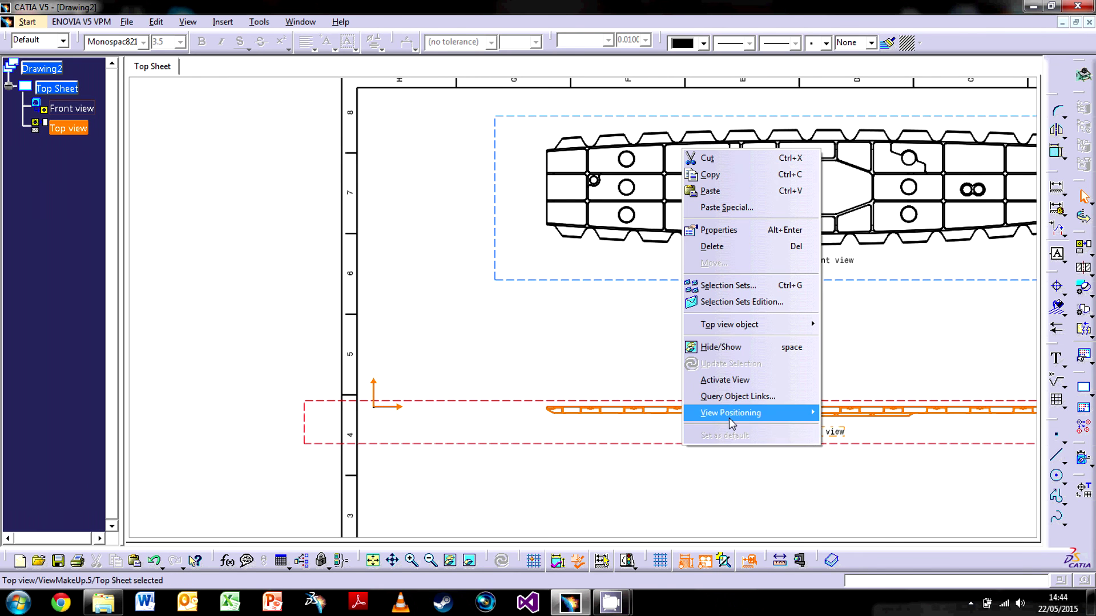
pyautogui.moveTo(731, 424)
pyautogui.click(867, 462)
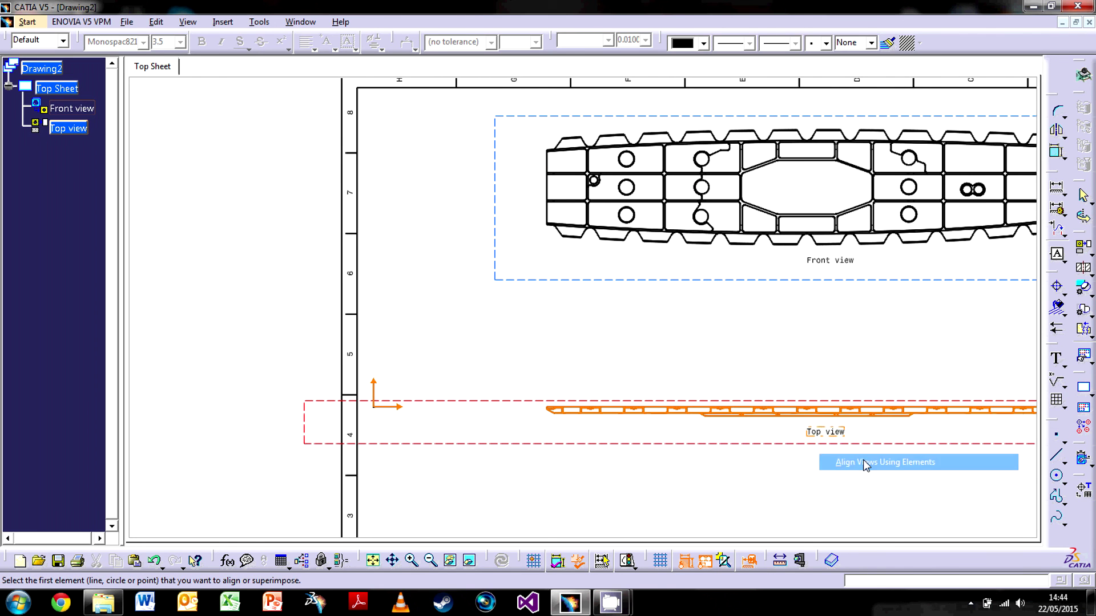
pyautogui.moveTo(707, 465)
pyautogui.mouseDown(button='middle')
pyautogui.moveTo(697, 381)
pyautogui.moveTo(639, 245)
pyautogui.moveTo(628, 409)
pyautogui.mouseUp(button='middle')
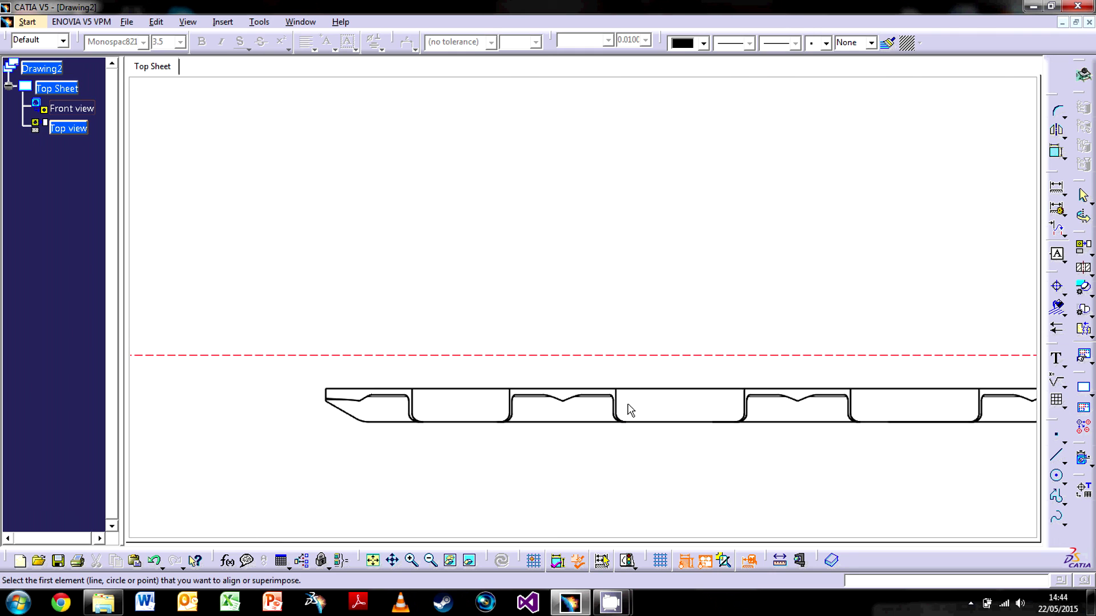
pyautogui.moveTo(546, 245)
pyautogui.mouseDown(button='middle')
pyautogui.moveTo(543, 228)
pyautogui.moveTo(470, 279)
pyautogui.moveTo(521, 303)
pyautogui.mouseUp(button='middle')
pyautogui.click(560, 238)
# Zoom out to the whole sheet and move the Top view lower and left
pyautogui.moveTo(570, 240); pyautogui.dragTo(545, 268, button='middle')
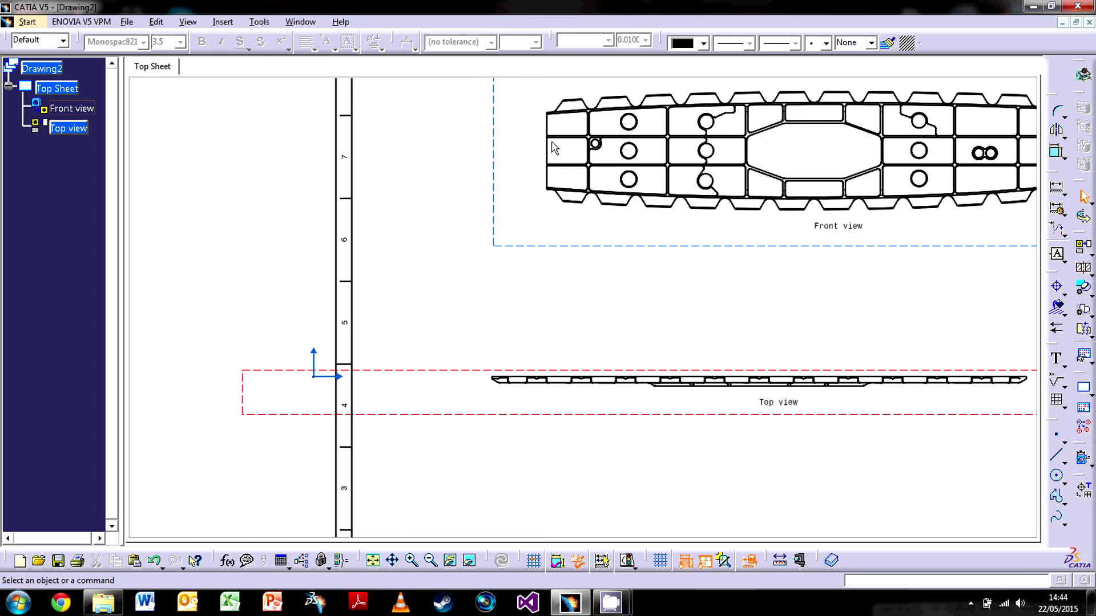
pyautogui.moveTo(592, 357)
pyautogui.mouseDown(button='middle')
pyautogui.moveTo(440, 419)
pyautogui.moveTo(531, 462)
pyautogui.mouseUp(button='middle')
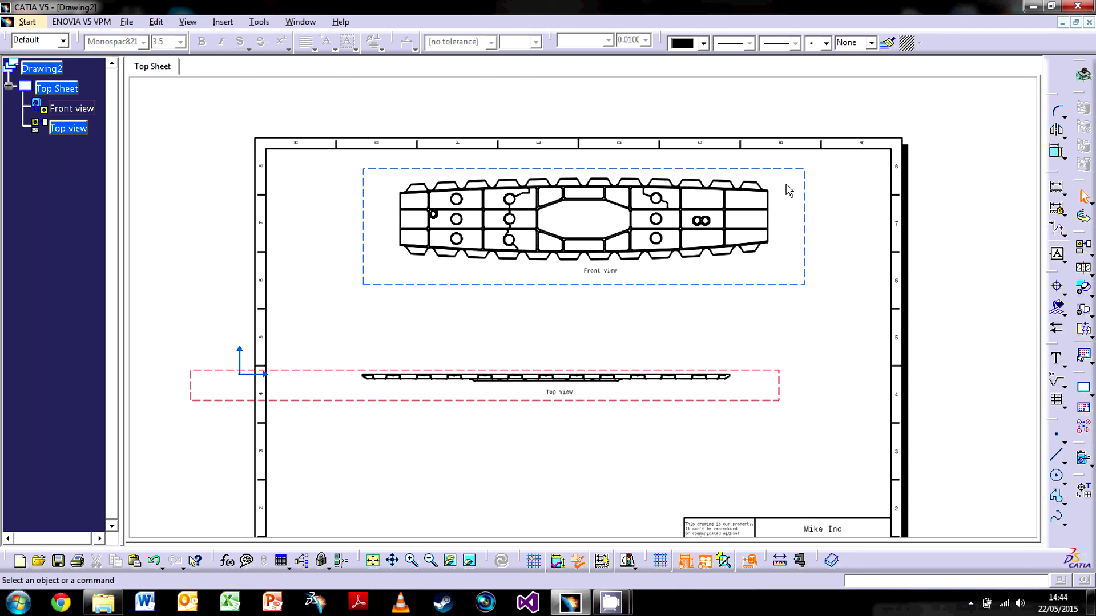
pyautogui.moveTo(629, 398); pyautogui.dragTo(616, 371, button='middle')
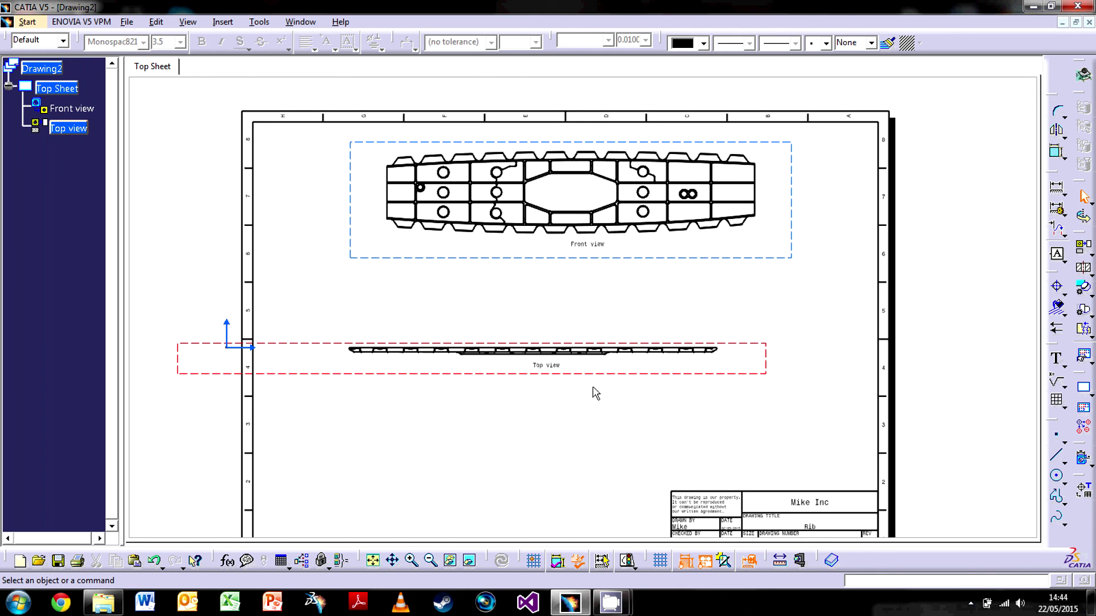
pyautogui.moveTo(597, 376); pyautogui.dragTo(578, 402)
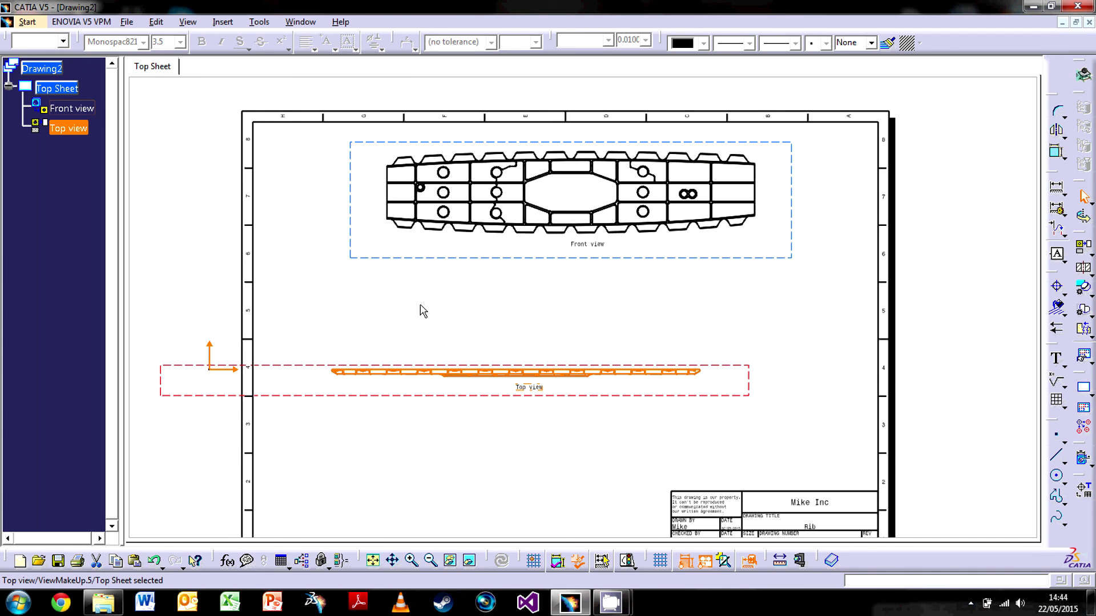
# Deselect the Top view on the sheet
pyautogui.click(440, 450)
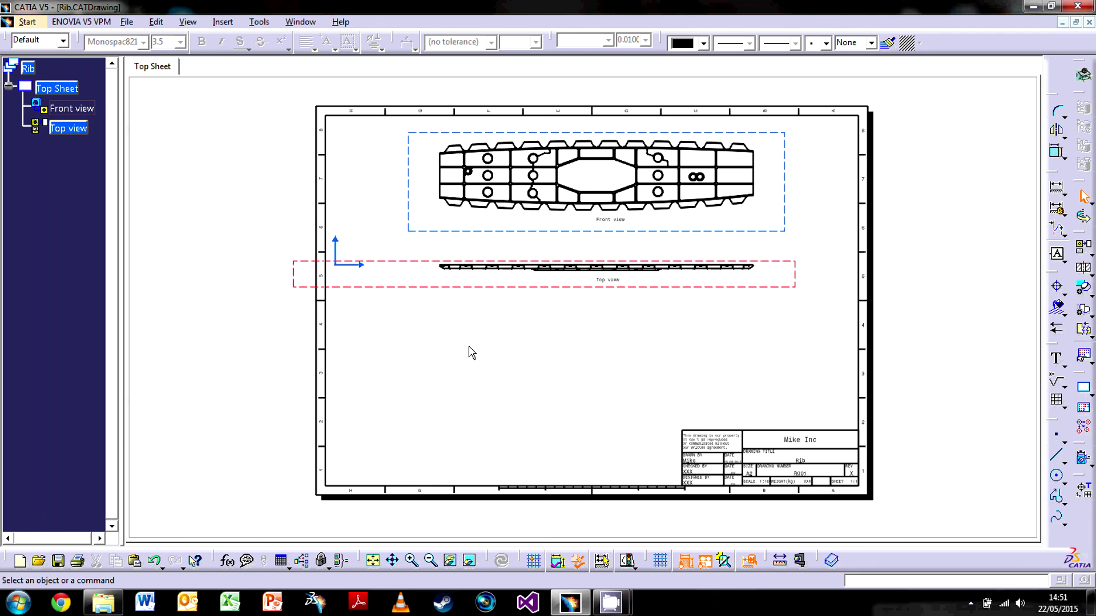